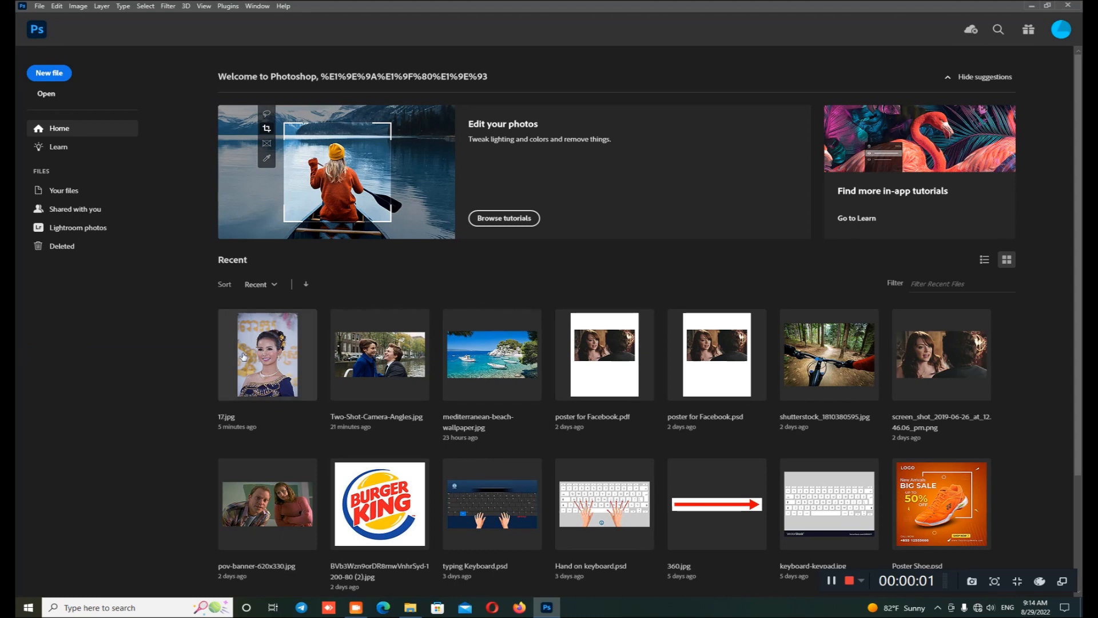
Step: Open the recent image 17.jpg and activate the Spot Healing Brush for retouching the face
click(267, 348)
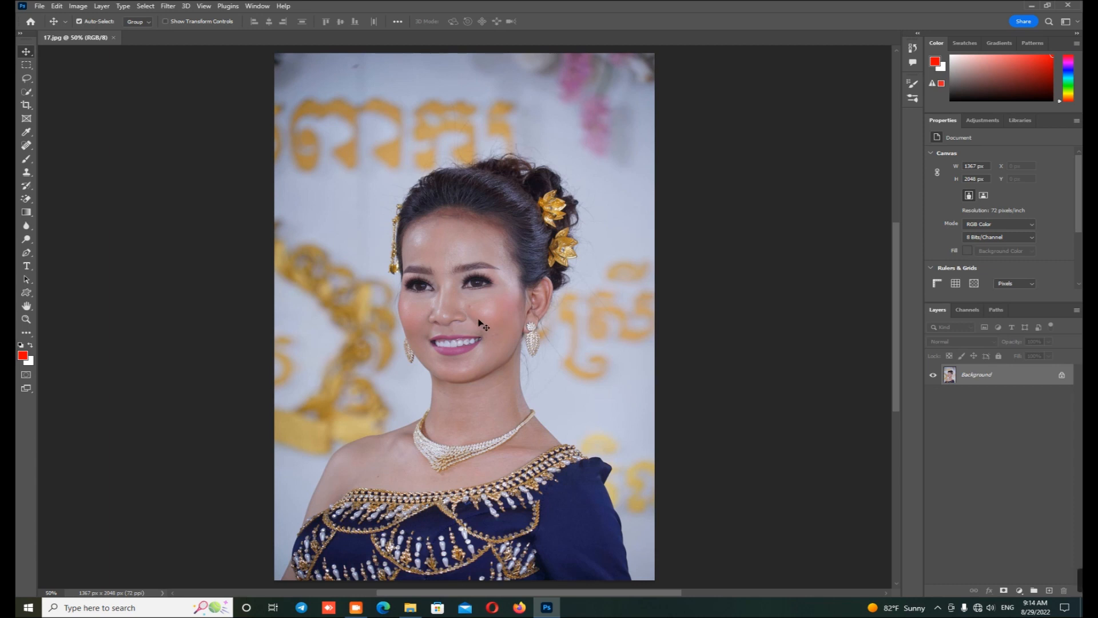
scroll(479, 320, up, 6)
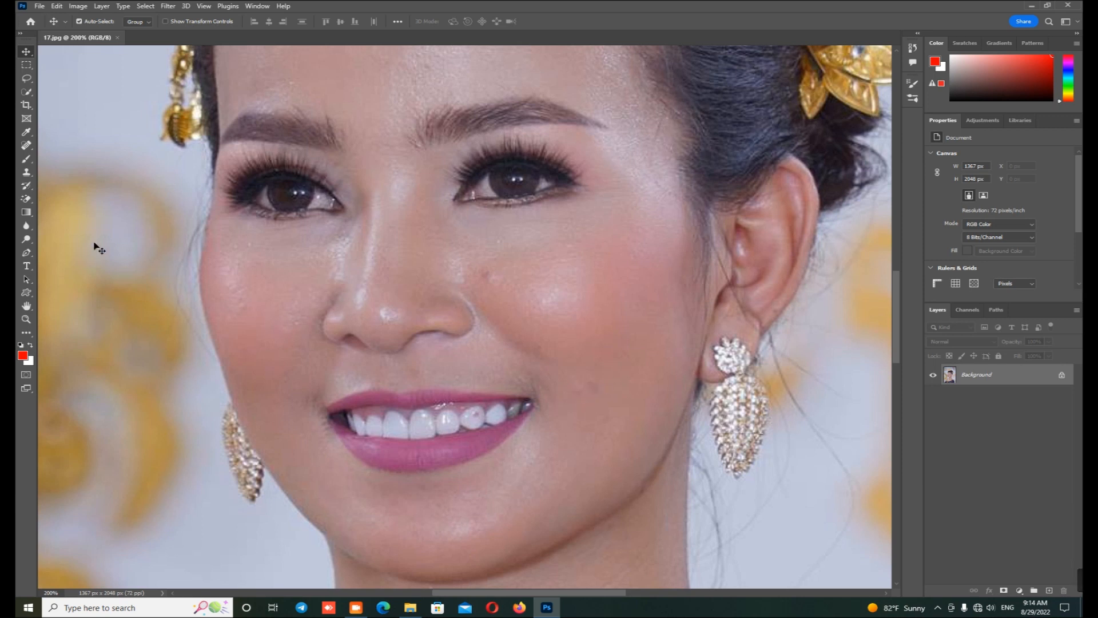
click(27, 147)
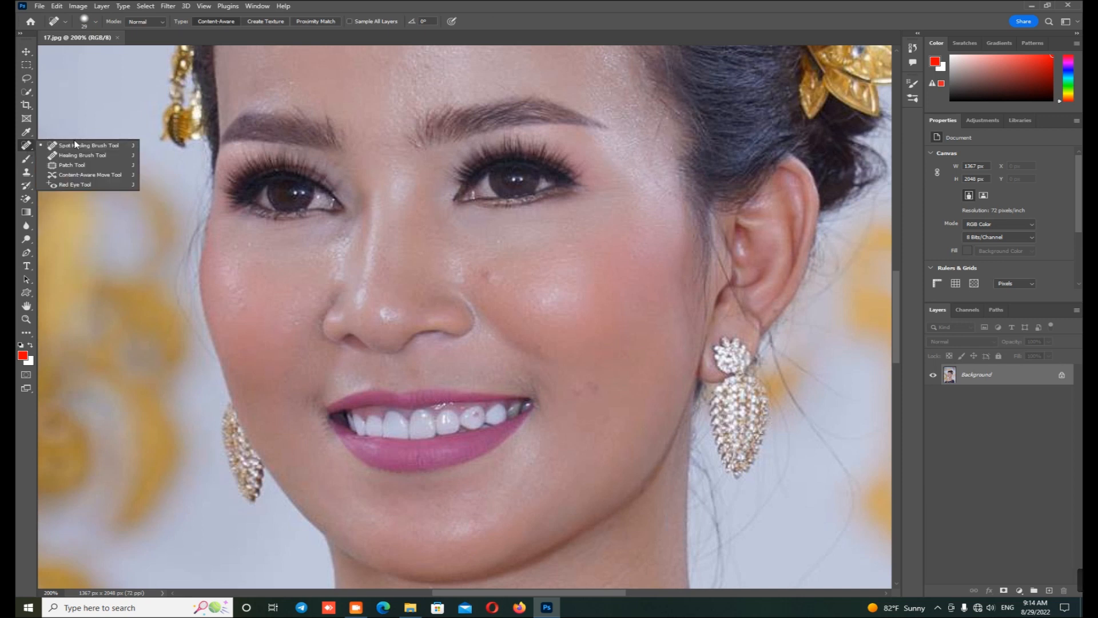
click(135, 148)
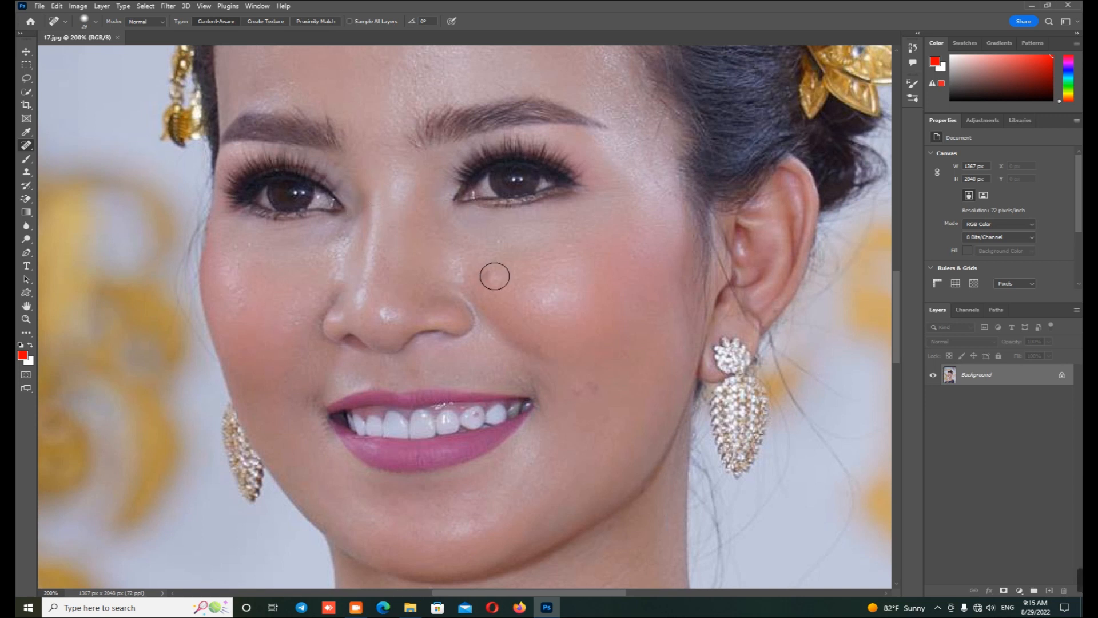
Step: Reduce the healing brush size to 24 px and lower its hardness slightly
click(95, 21)
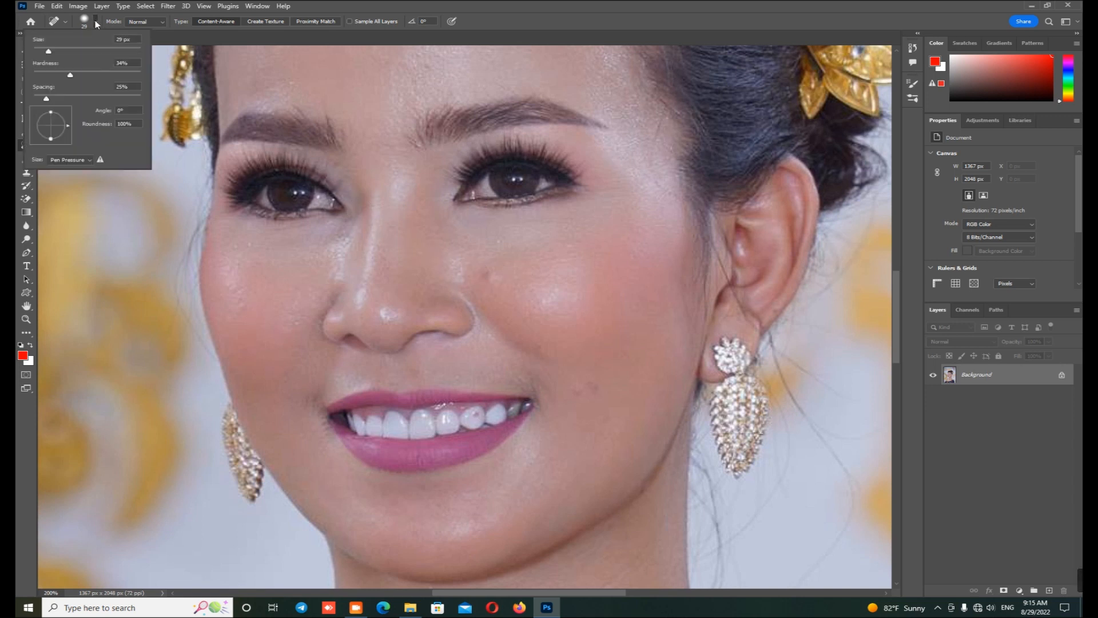
click(47, 51)
click(66, 74)
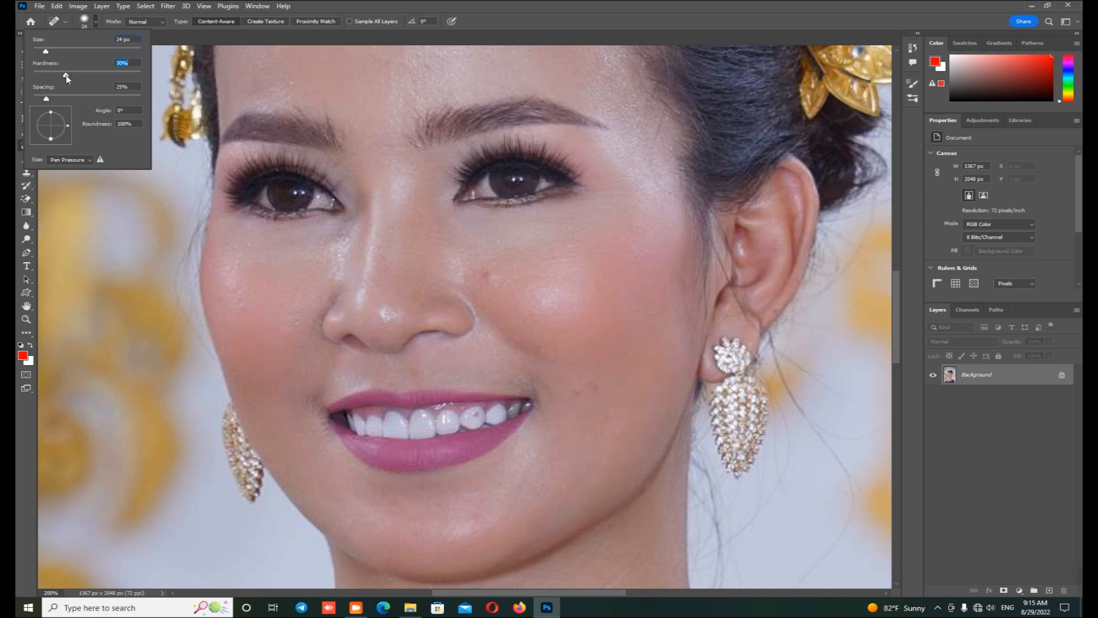
click(132, 65)
Step: Heal the dark spot beside the nose and the spots on the lower cheek on the earring side nearest the ear
click(488, 276)
click(490, 275)
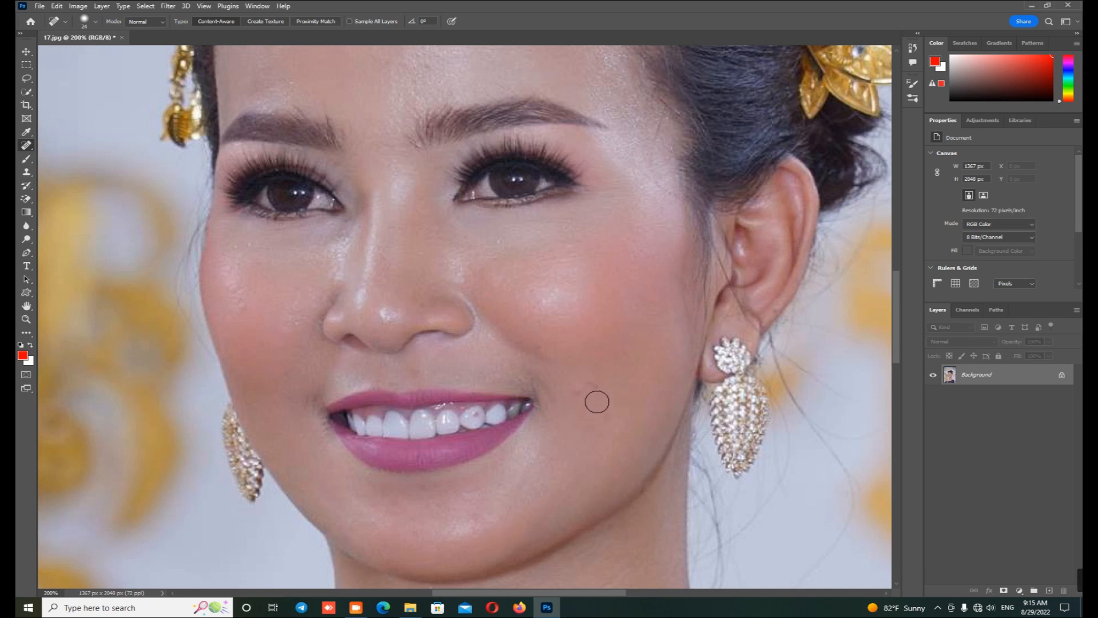
click(596, 380)
click(597, 388)
Step: Remove the dark mole on the chest below the necklace with the healing brush
scroll(598, 389, down, 5)
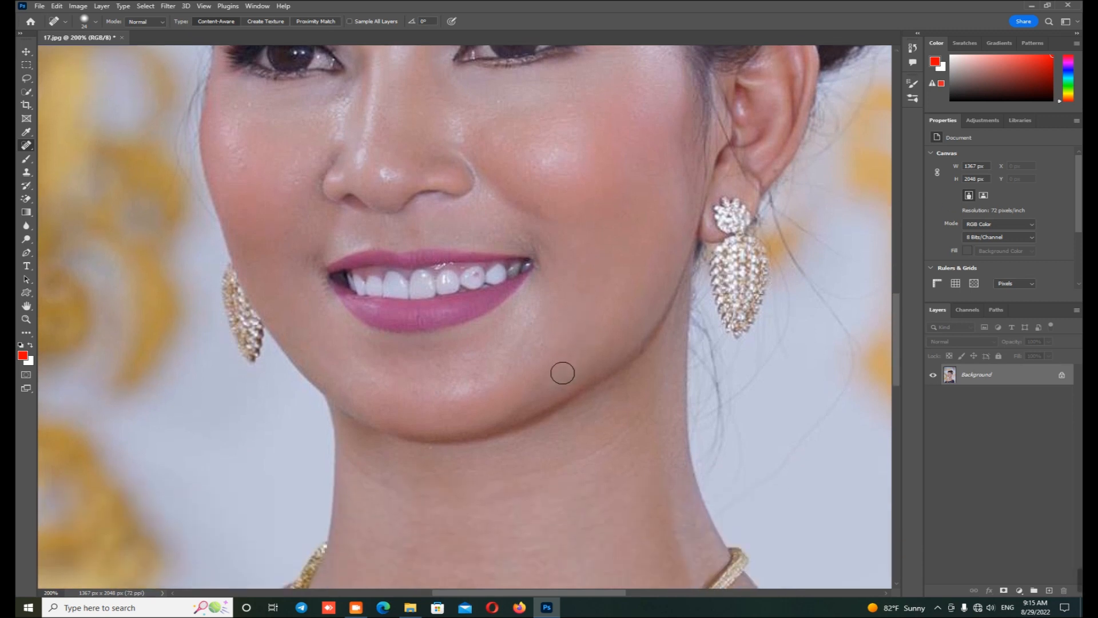
scroll(563, 373, down, 9)
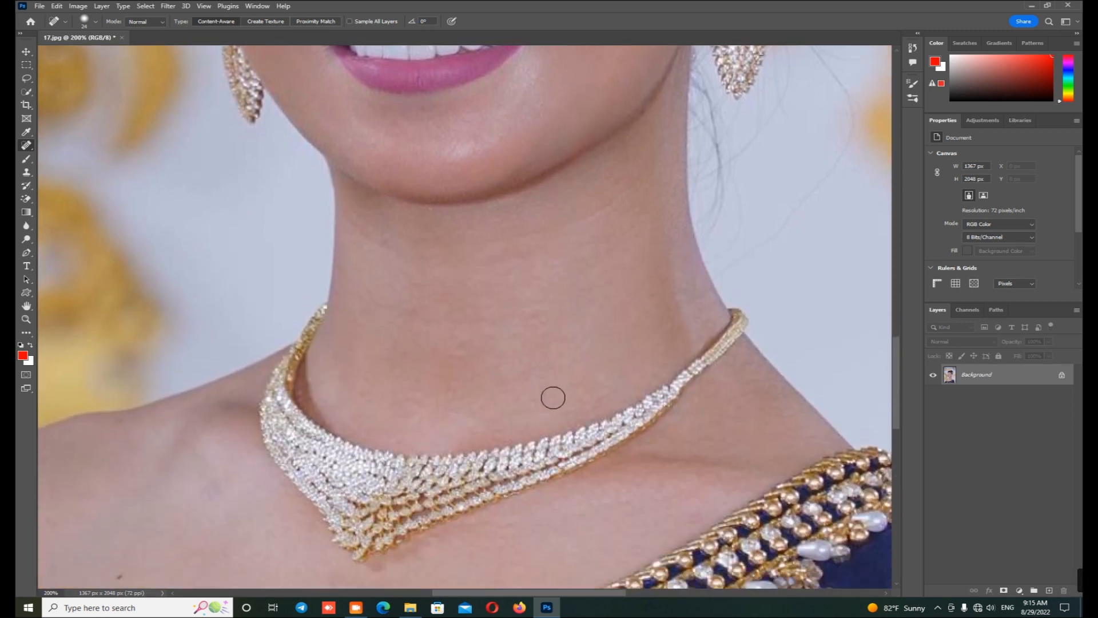
scroll(553, 397, down, 3)
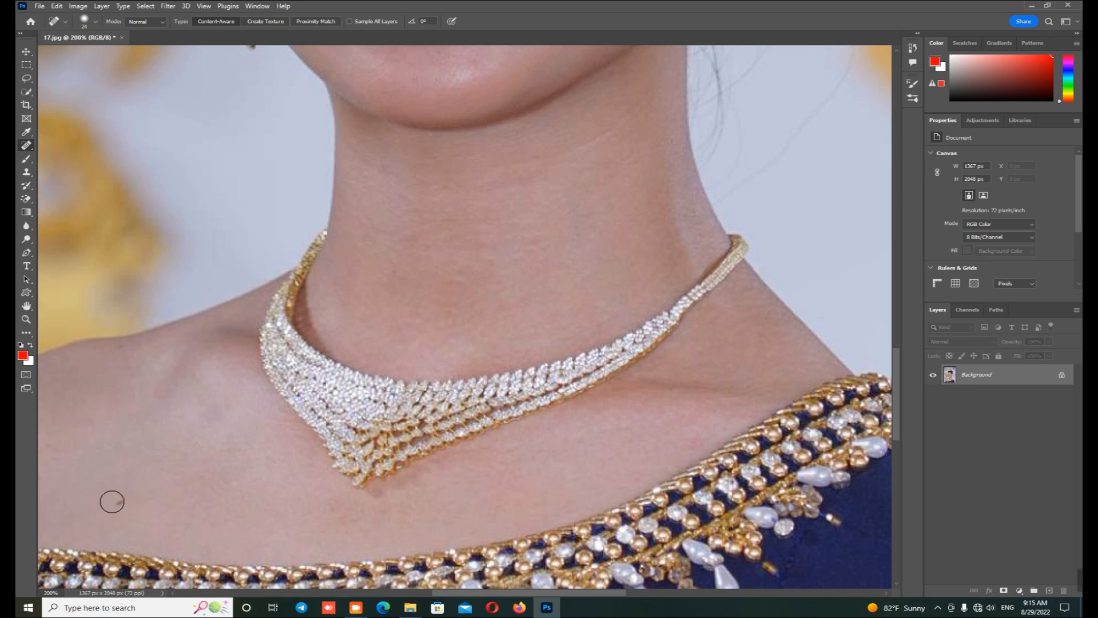
click(115, 500)
Step: Heal the small blemishes on the woman's cheek on the side facing away from the visible ear
drag(427, 90, 507, 433)
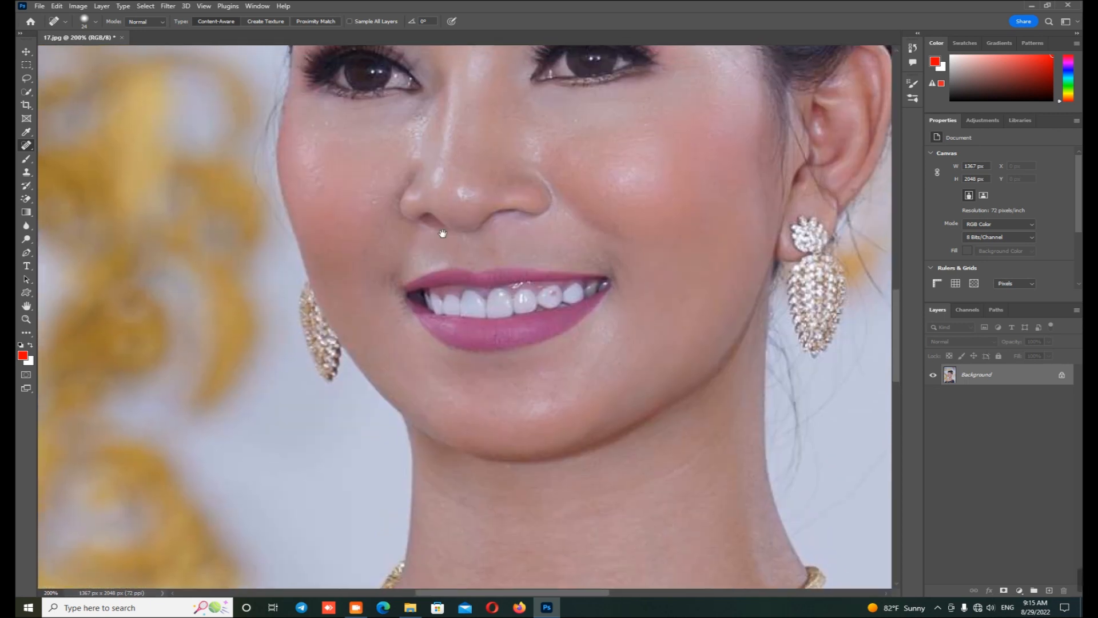
mouse_move(458, 195)
mouse_down()
mouse_move(420, 419)
mouse_move(429, 440)
mouse_up()
click(287, 449)
click(277, 430)
click(278, 410)
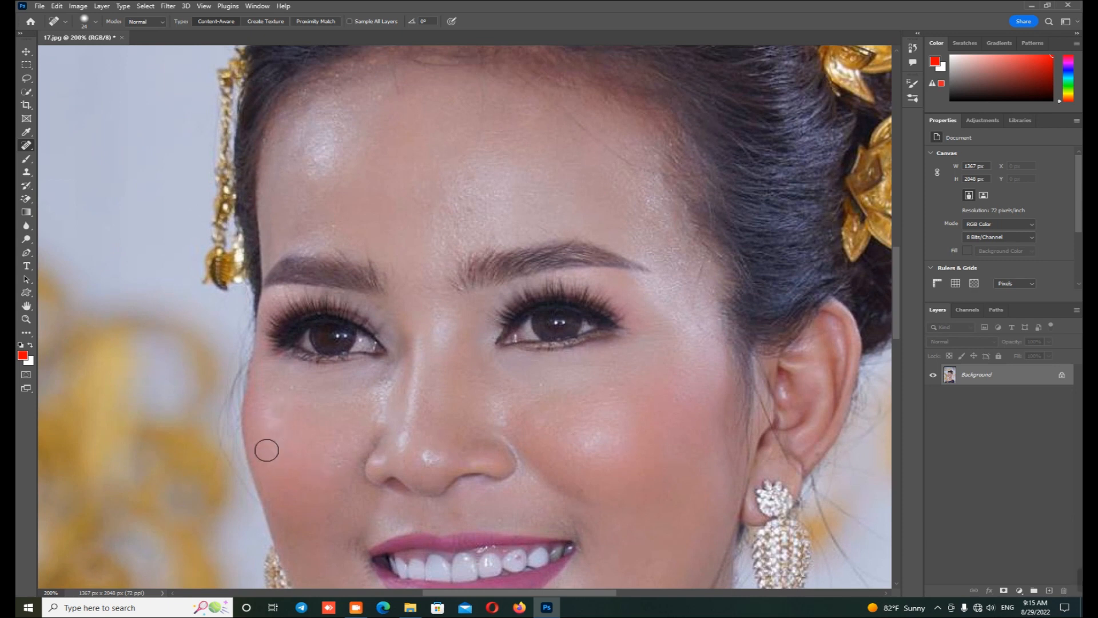
Step: Heal the blemishes on the forehead between and above the eyebrows
drag(436, 256, 431, 280)
click(458, 264)
click(445, 267)
click(461, 237)
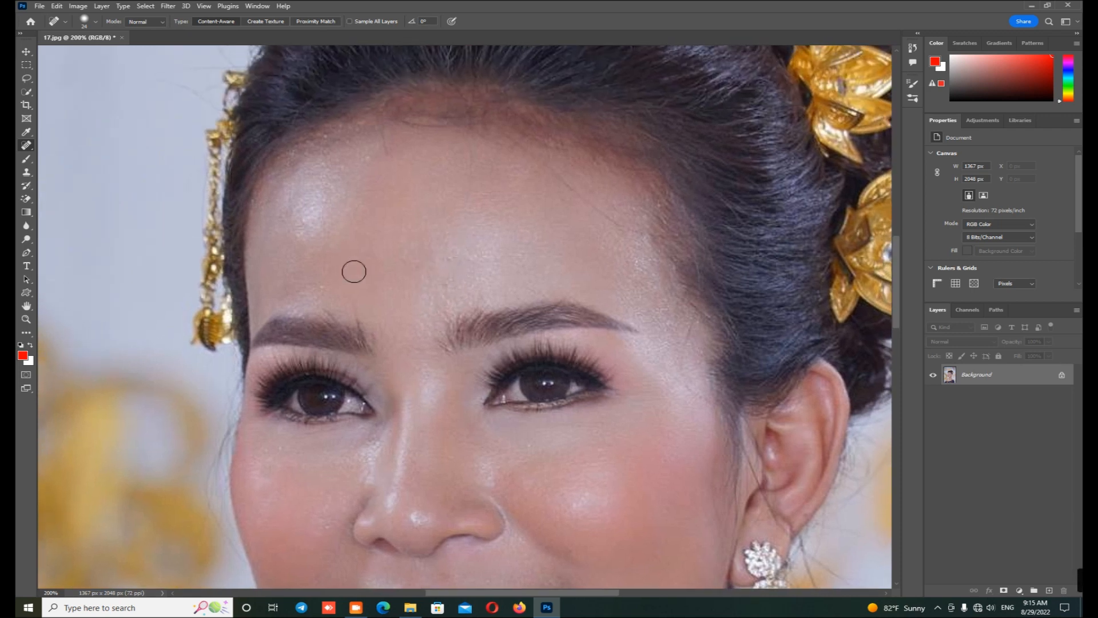
click(319, 286)
Step: Switch to the Move tool and duplicate the retouched Background layer
scroll(579, 232, down, 2)
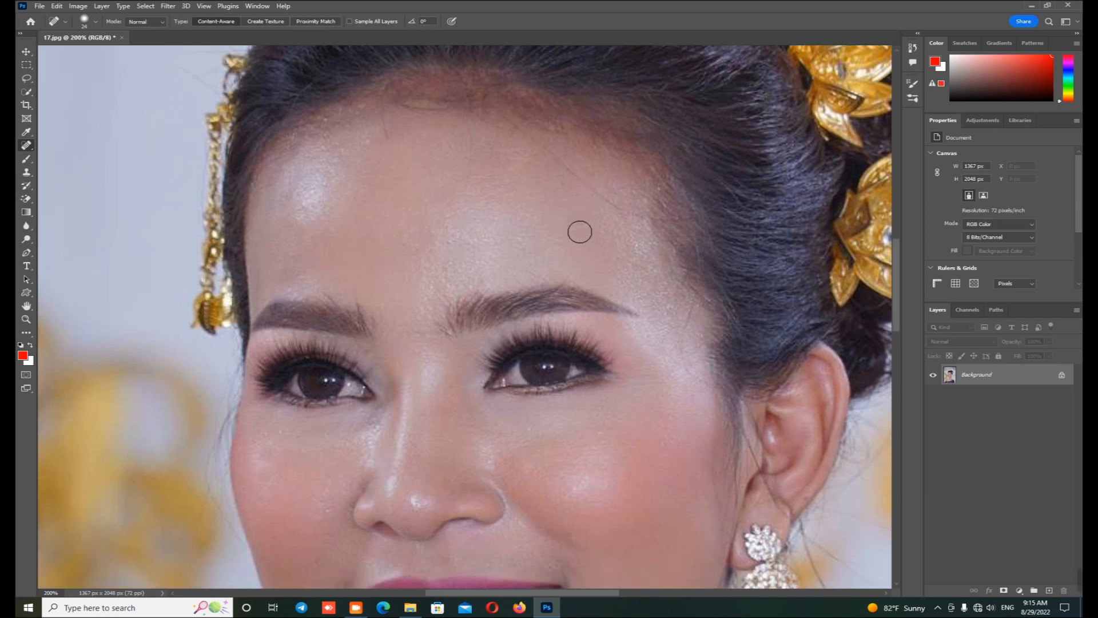
scroll(580, 232, down, 3)
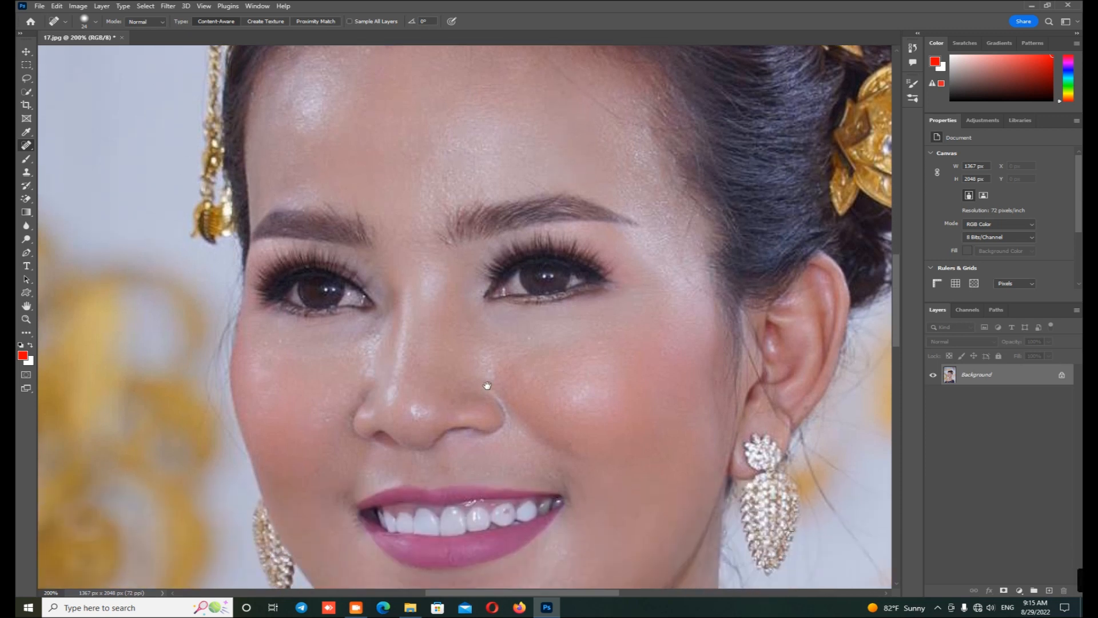
drag(487, 384, 416, 282)
click(26, 52)
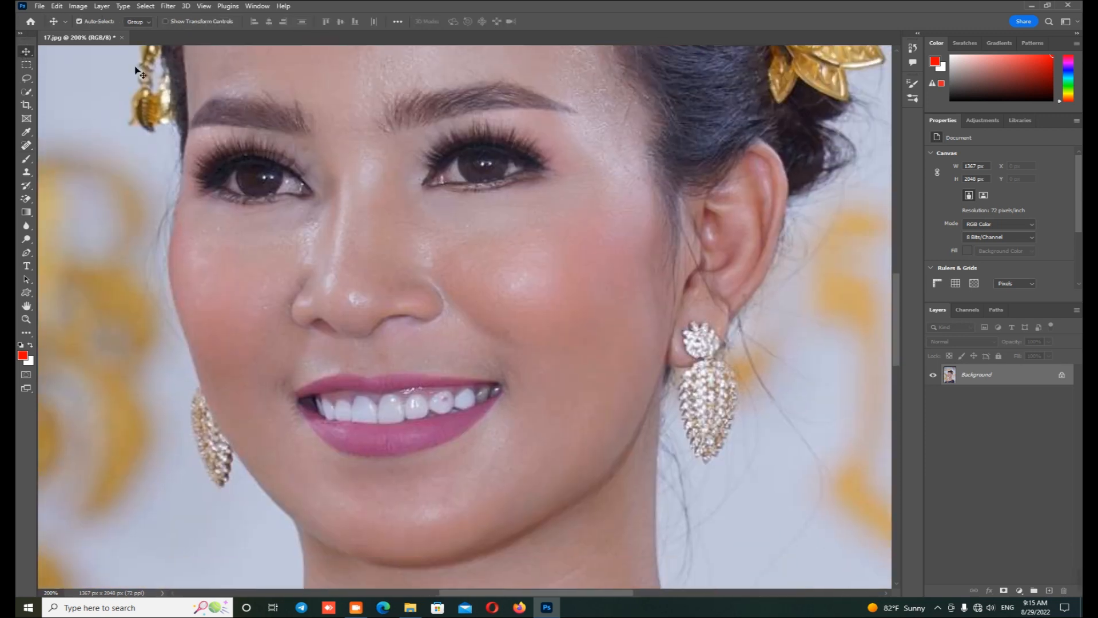
drag(1007, 380, 1049, 590)
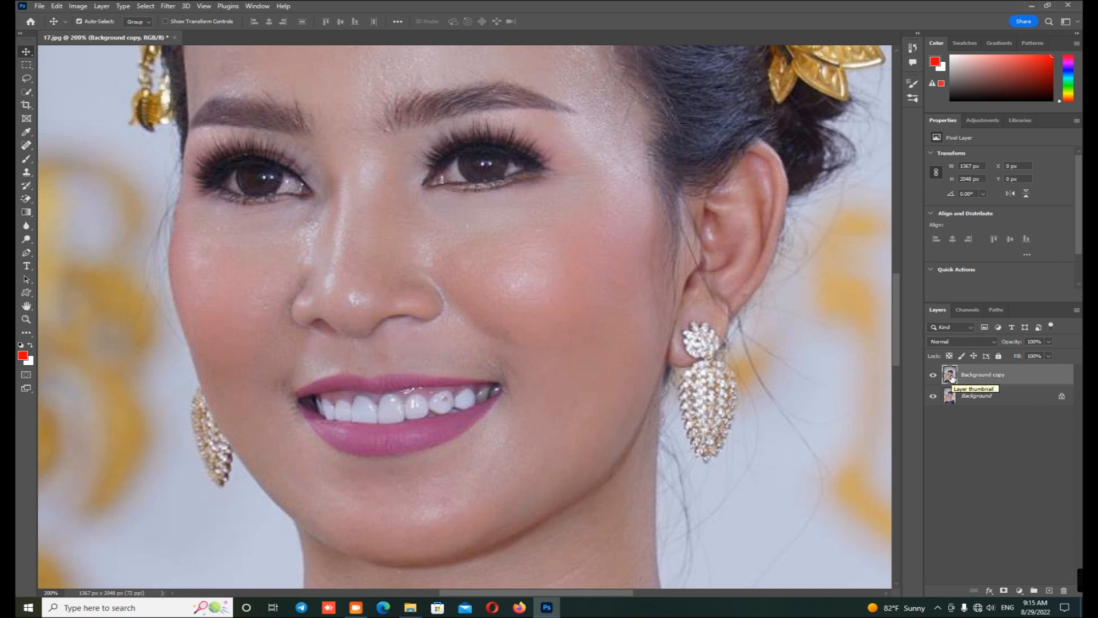
Step: Use Apply Image on the Background copy with the merged RGB source, Soft Light blending and 50% opacity, comparing the preview before accepting
click(77, 7)
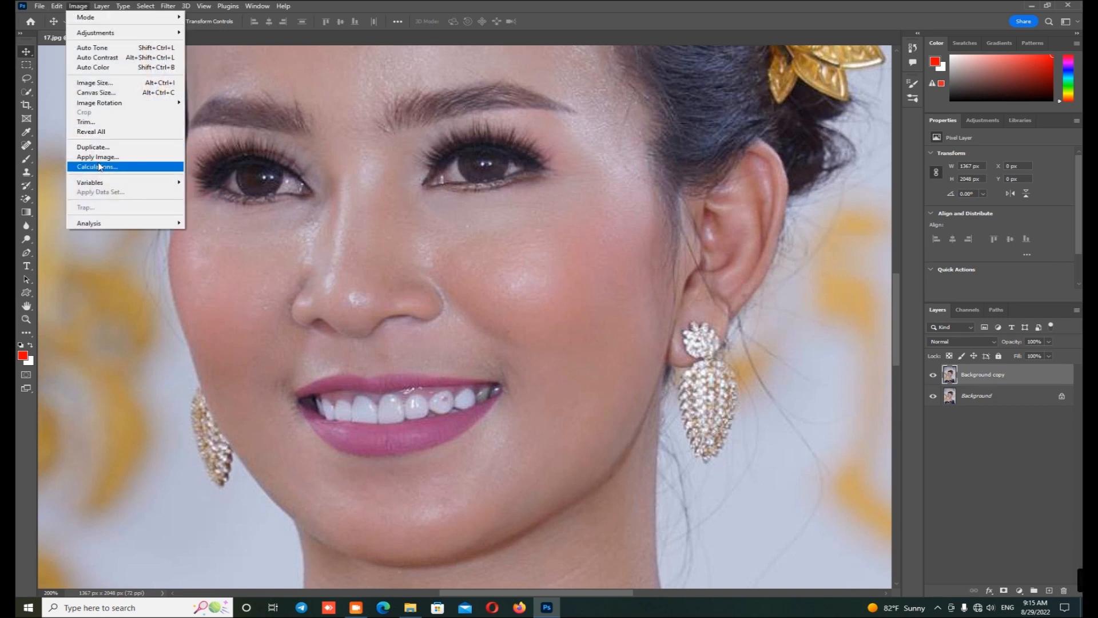
click(126, 161)
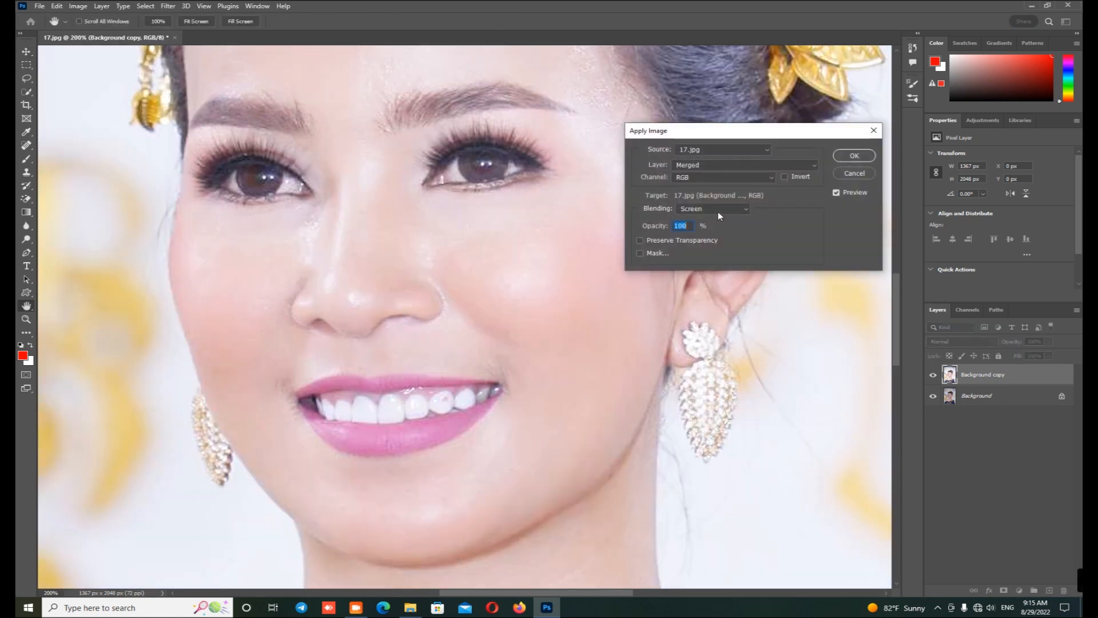
click(718, 211)
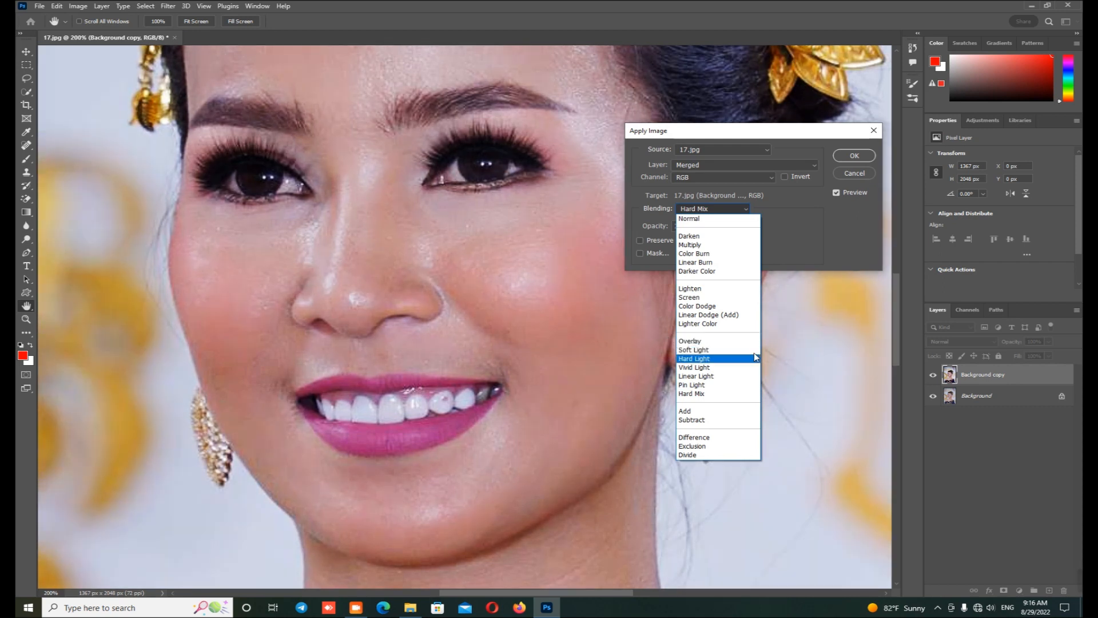
click(684, 350)
click(692, 225)
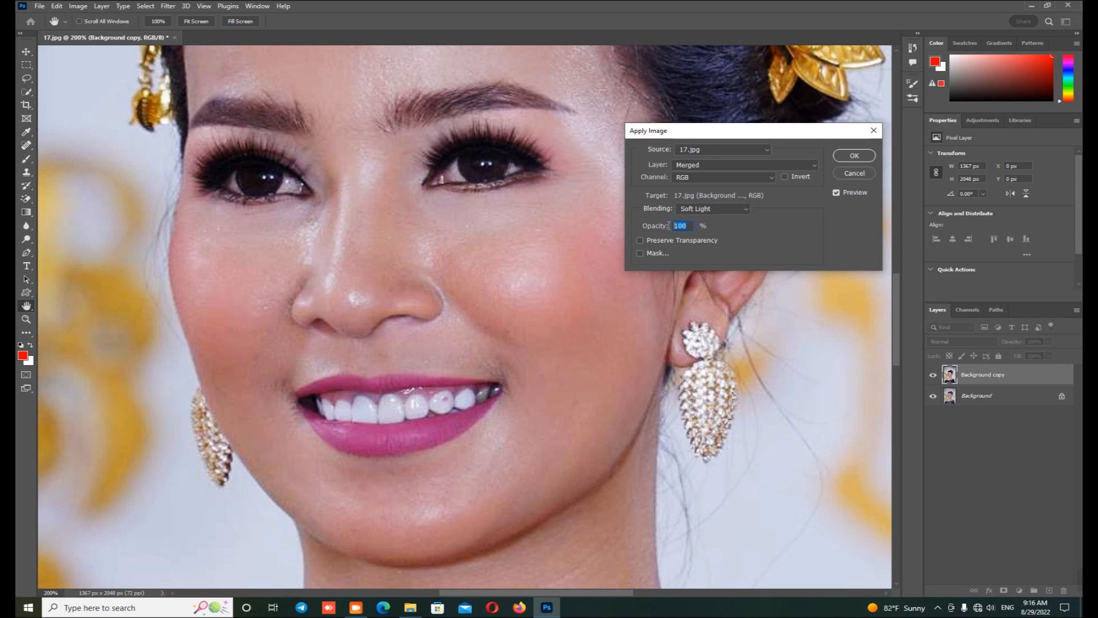
text(50)
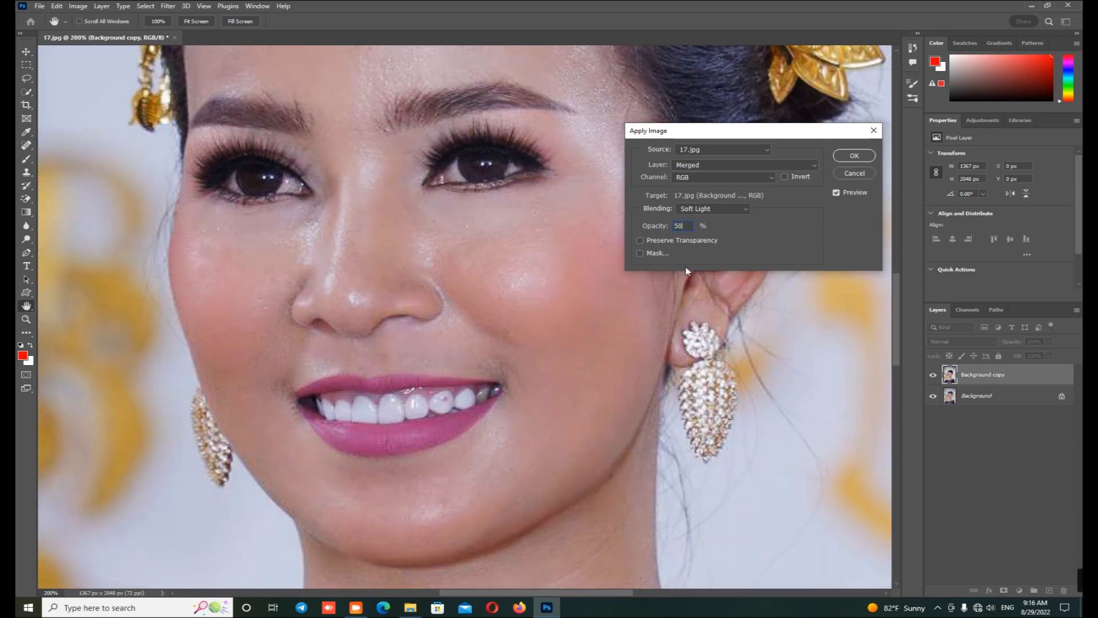
click(837, 192)
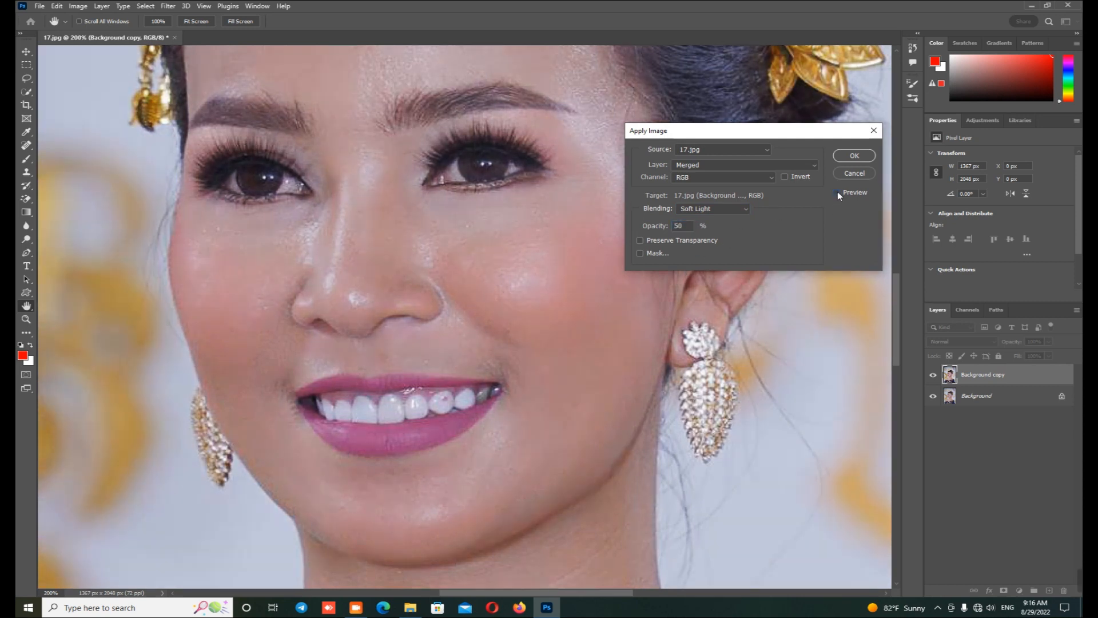
click(837, 192)
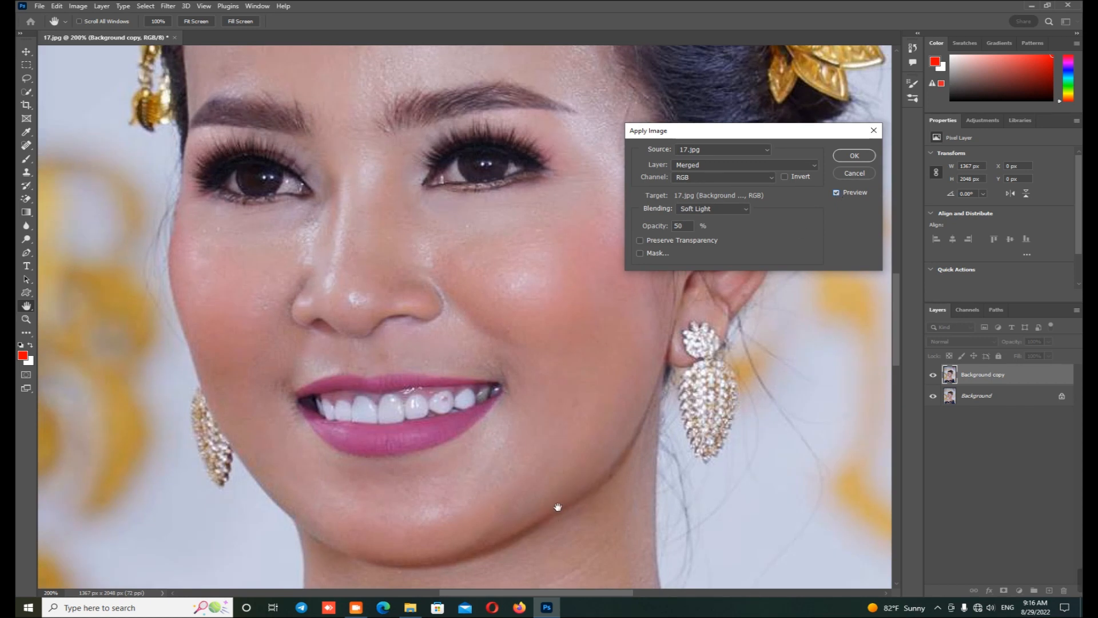
click(839, 192)
click(839, 192)
click(854, 156)
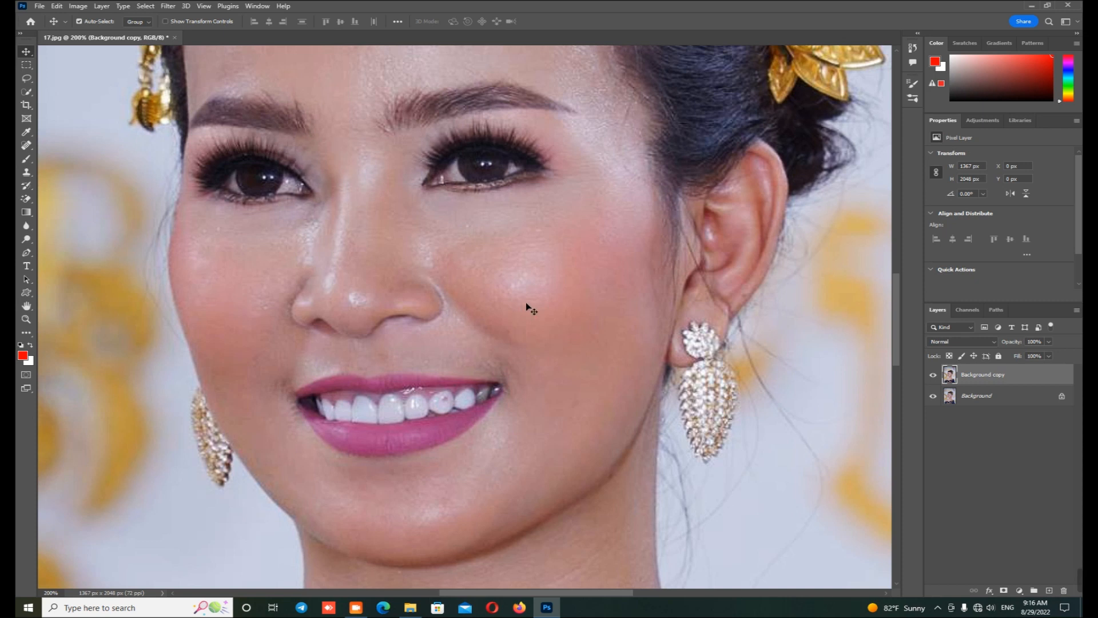
Step: Run Apply Image on the Background copy again with the merged RGB source and Screen blending, comparing the preview before accepting
click(78, 8)
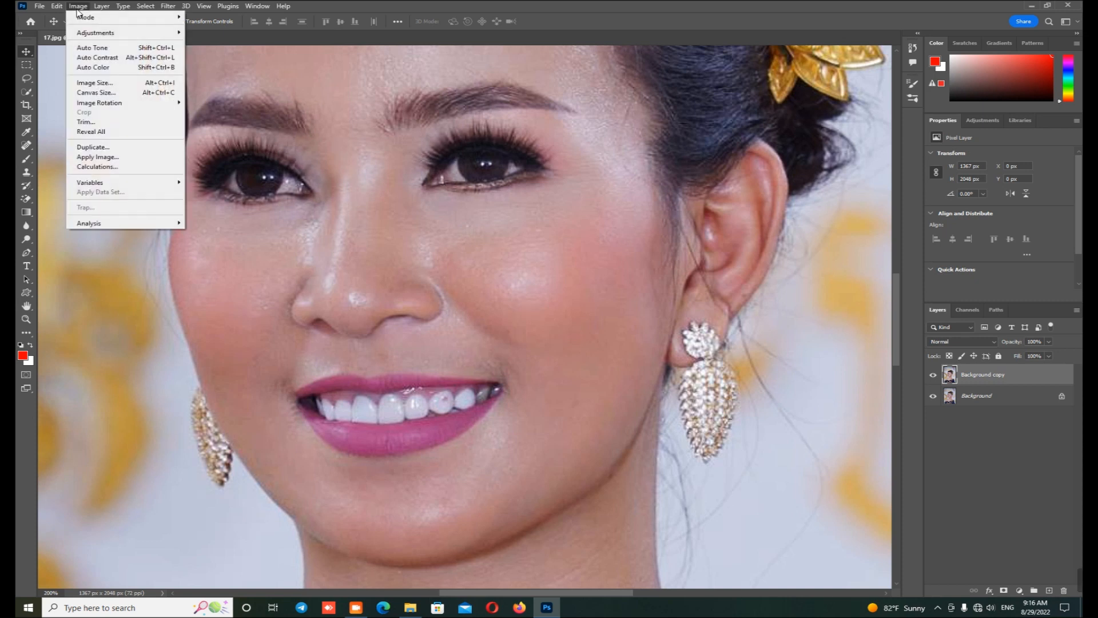
click(134, 161)
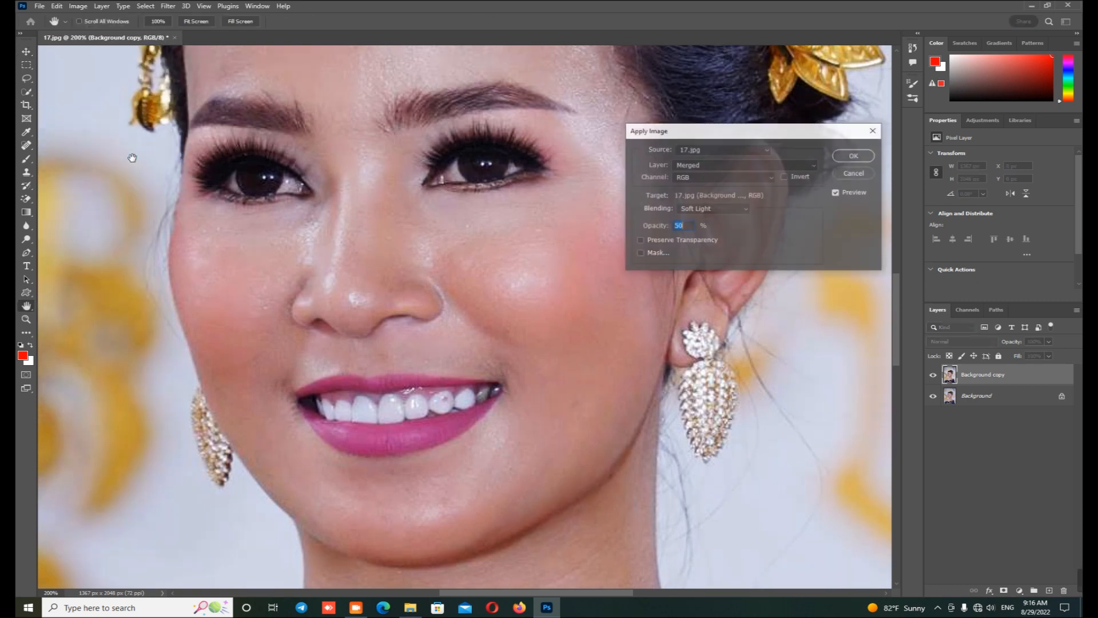
click(698, 210)
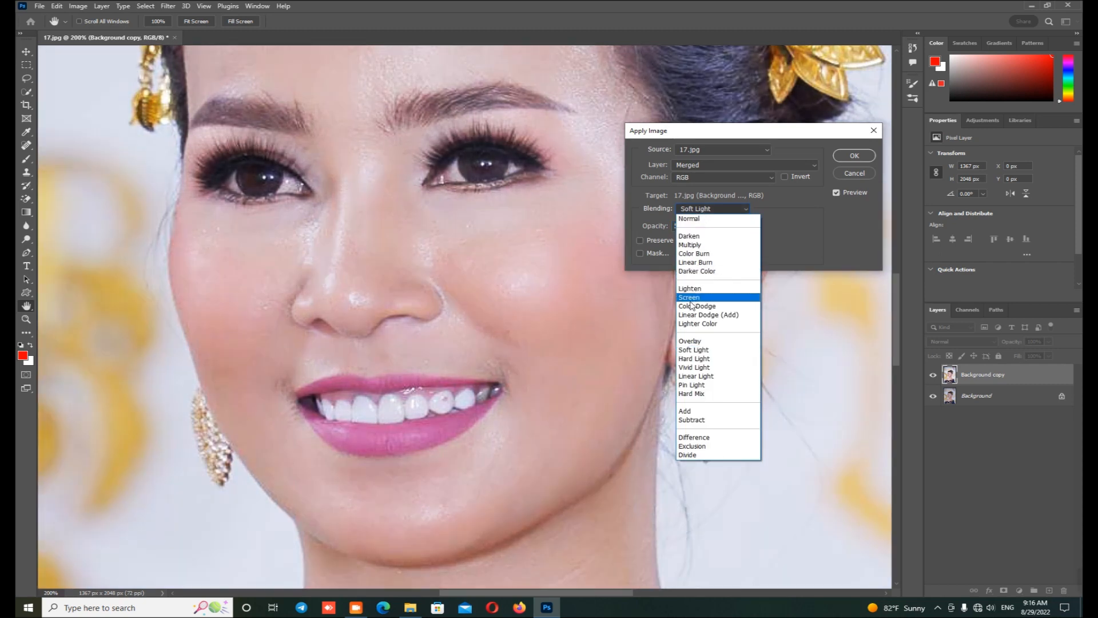
click(691, 299)
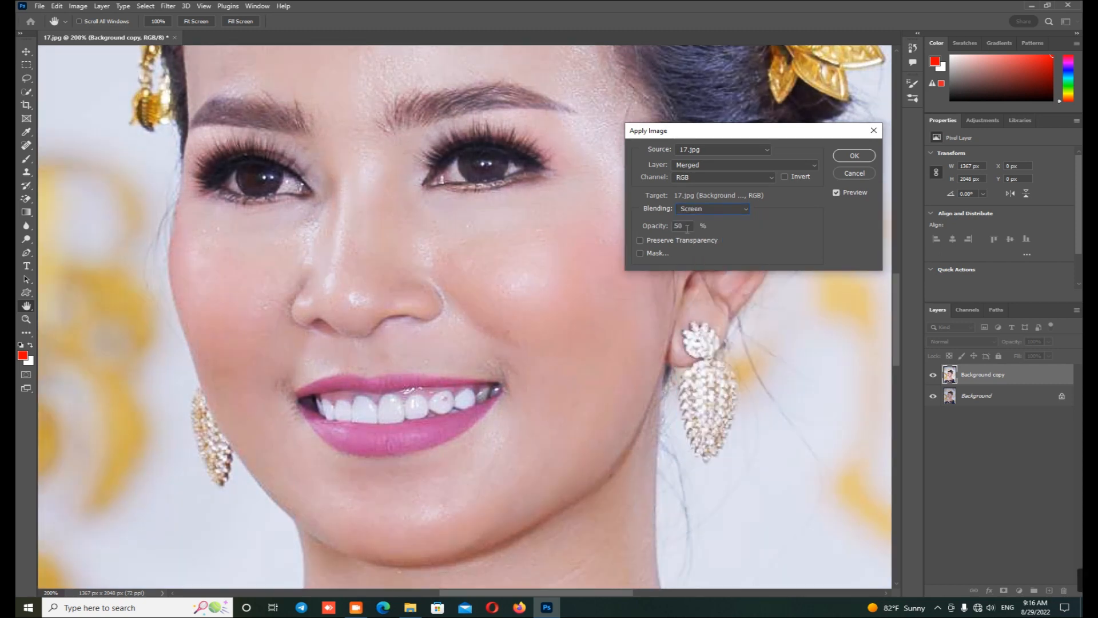
click(838, 192)
click(838, 192)
click(838, 192)
click(839, 192)
drag(683, 229, 672, 227)
click(854, 156)
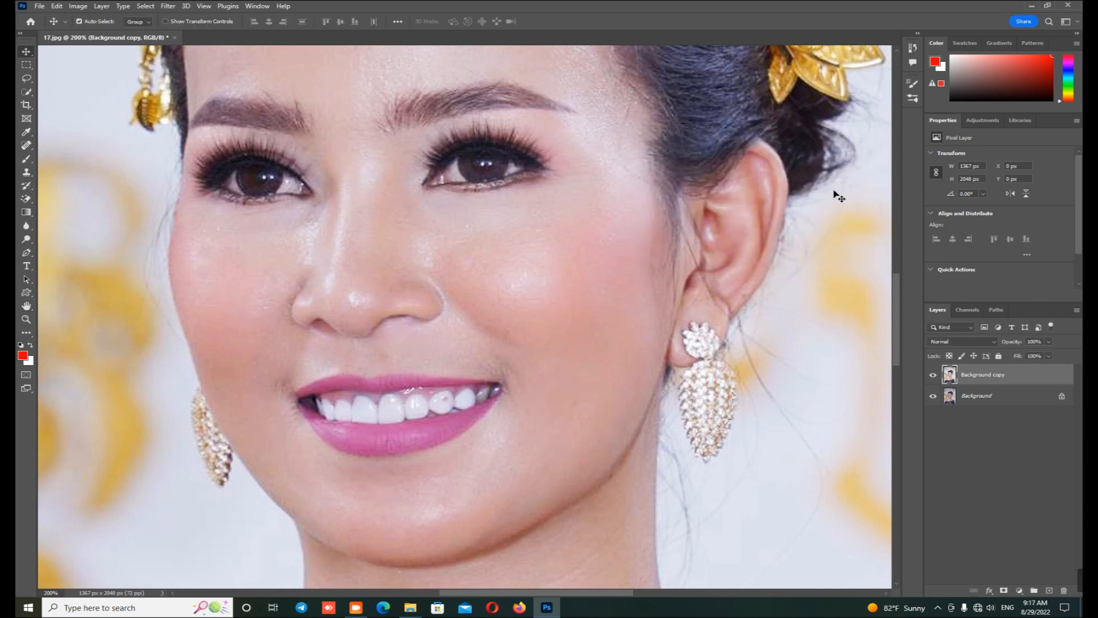
Step: Compare the portrait before and after by toggling the Background copy layer's visibility, leaving the layer shown
key(ctrl+minus)
key(ctrl+minus)
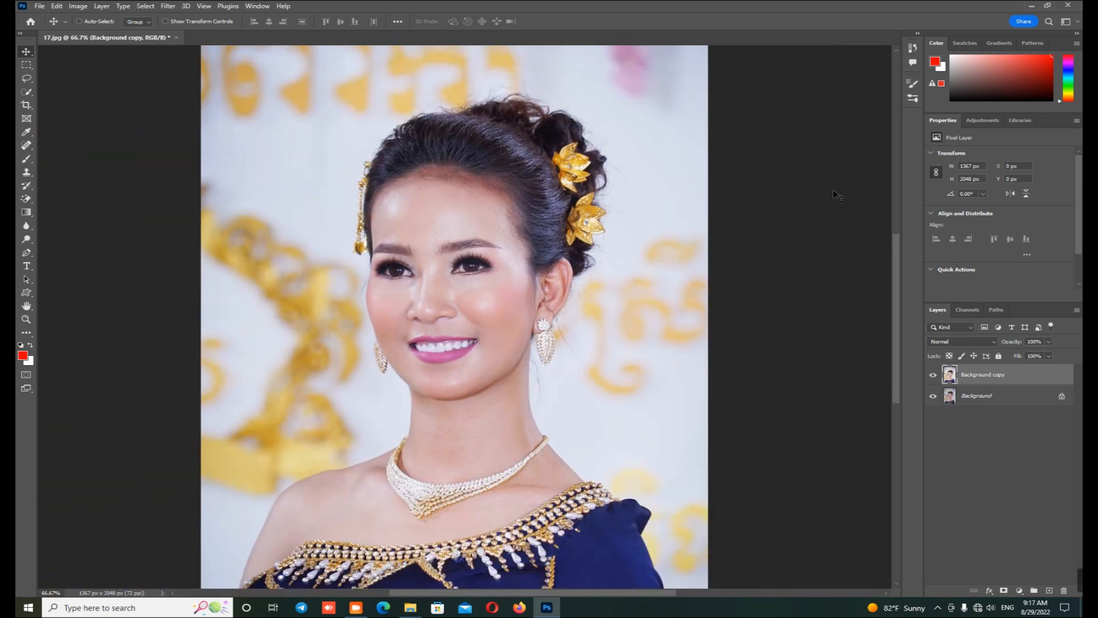
click(932, 375)
click(933, 375)
click(932, 375)
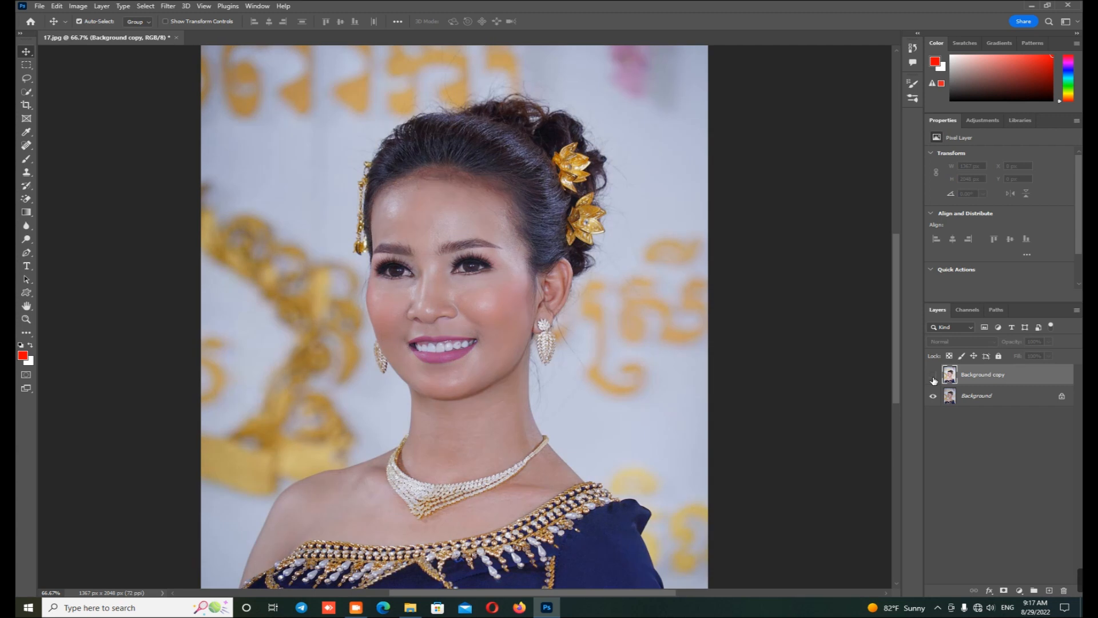
click(933, 375)
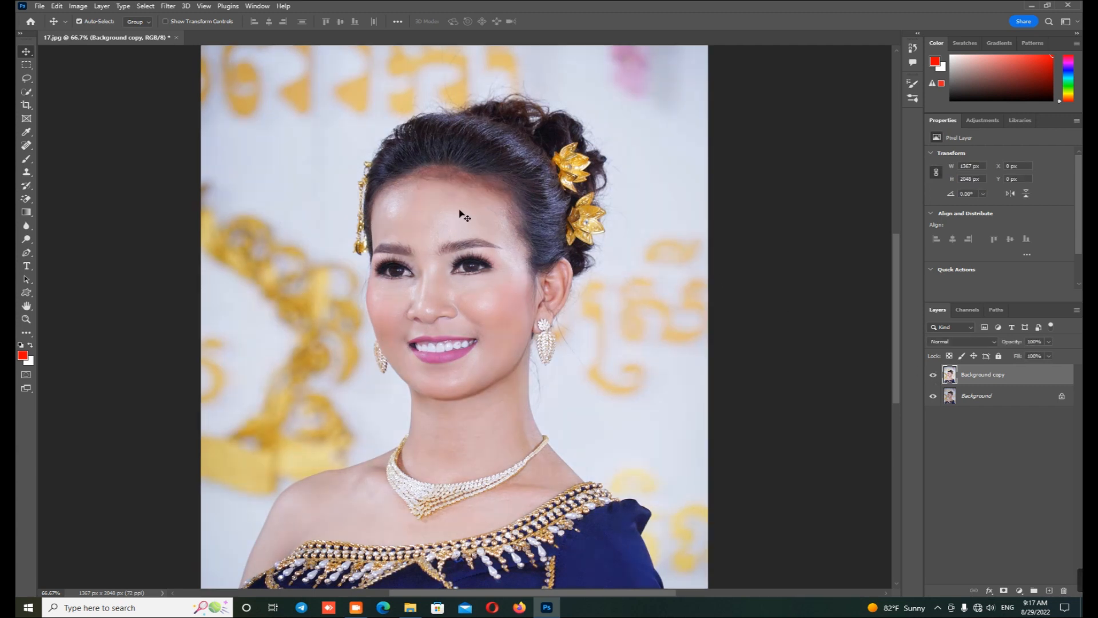
Step: Apply Curves to the Background copy, lifting the shadows slightly and lowering the white point to output 248, checking the preview before accepting
click(77, 6)
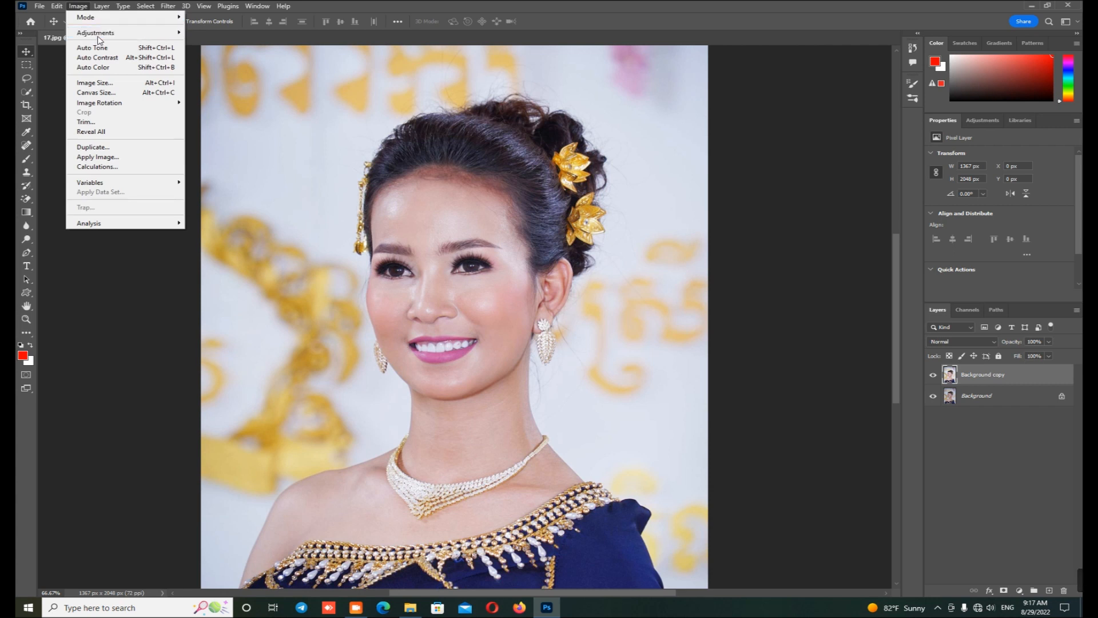
mouse_move(98, 33)
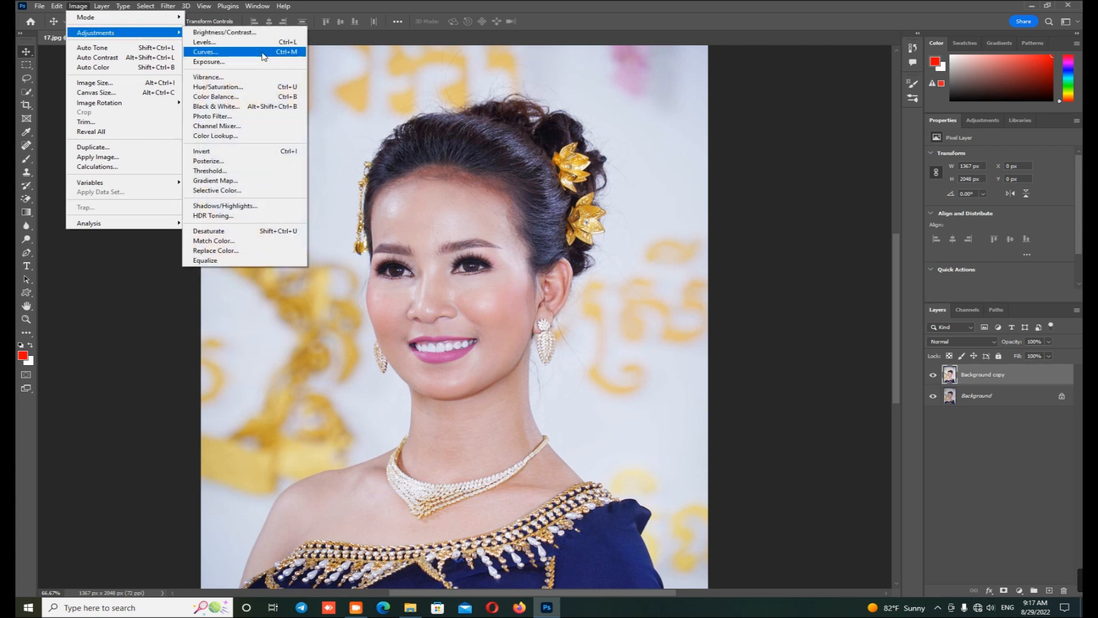
click(301, 54)
drag(695, 152, 675, 119)
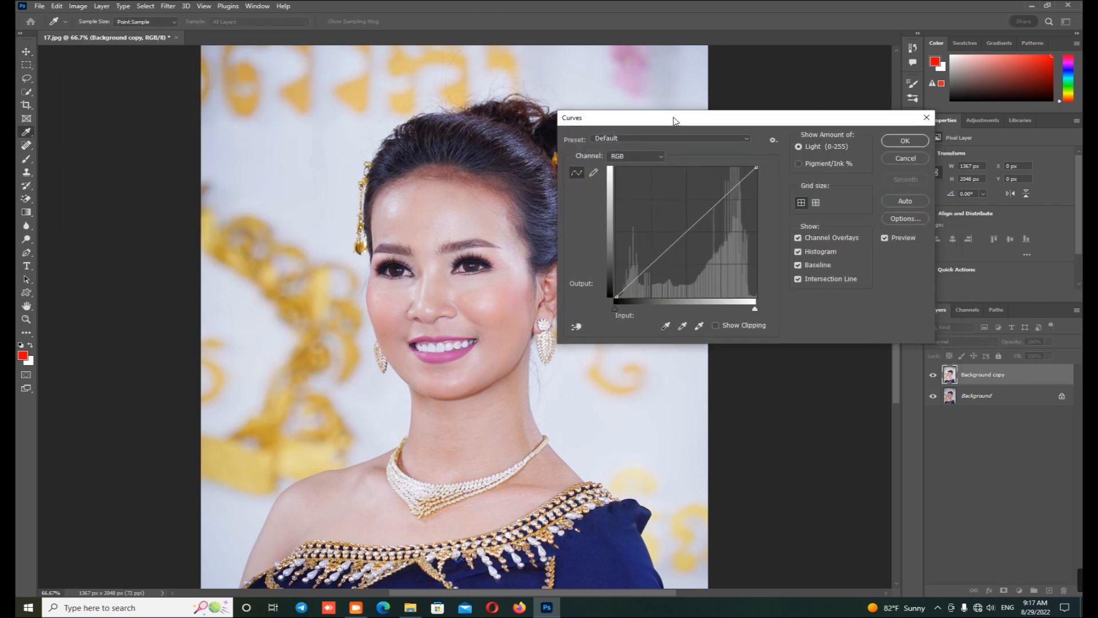
click(654, 263)
drag(654, 262, 653, 259)
drag(757, 168, 762, 171)
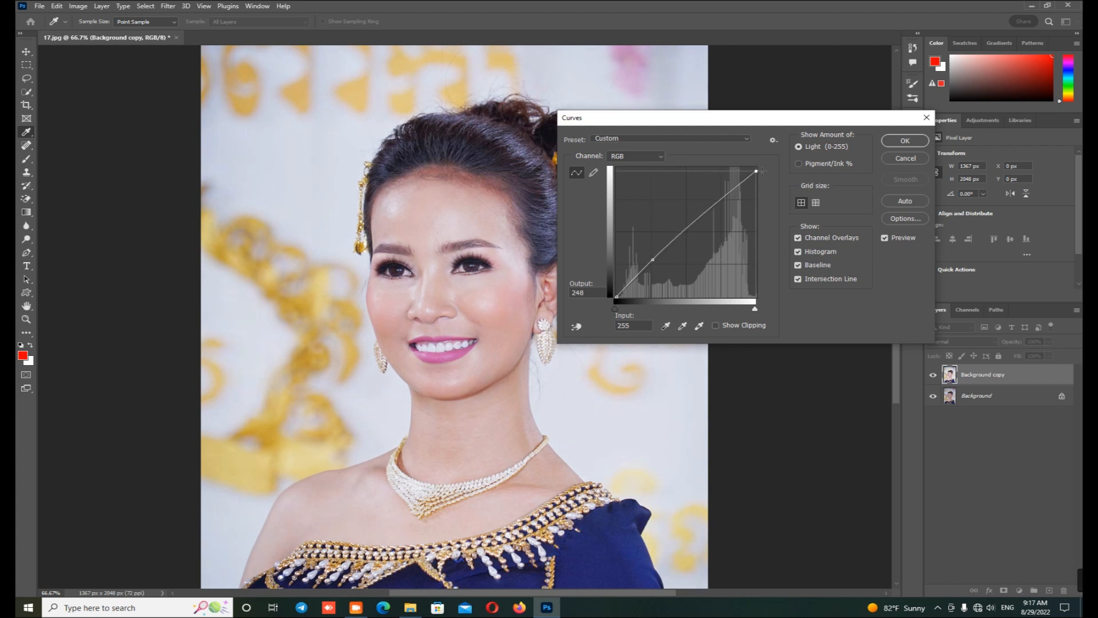
click(886, 238)
click(902, 141)
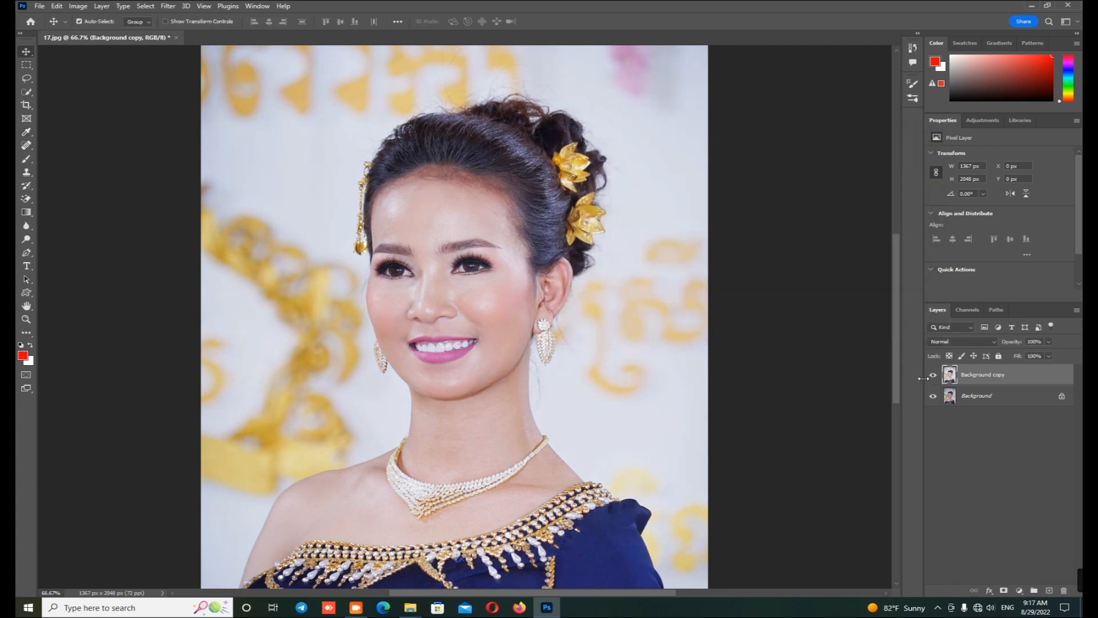
Step: Compare the portrait with and without the Background copy layer, leaving the layer shown
click(934, 375)
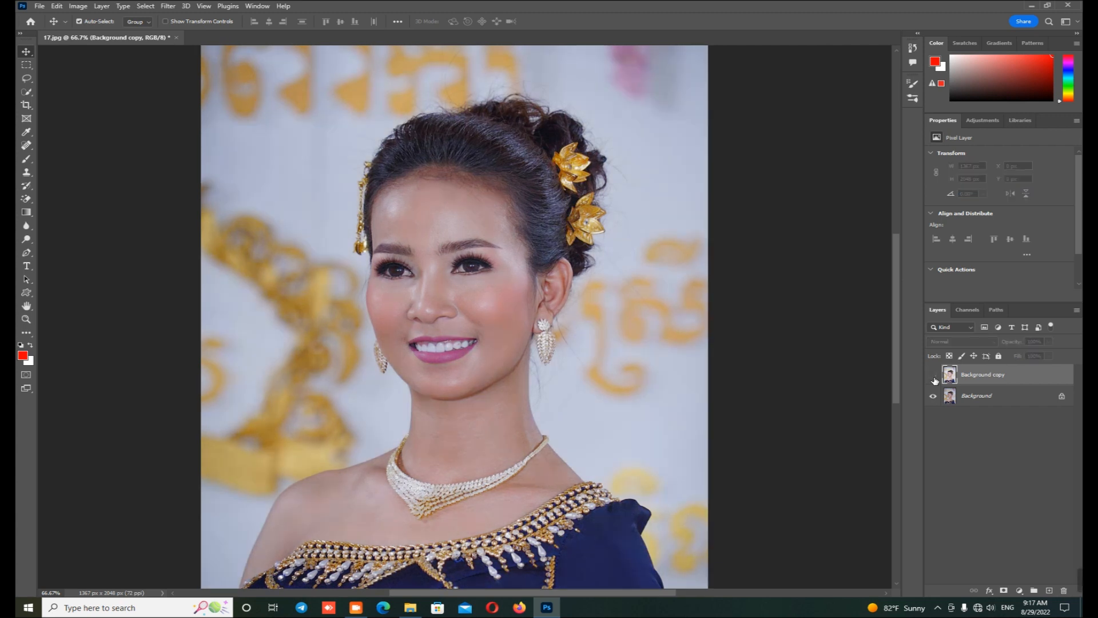
click(933, 375)
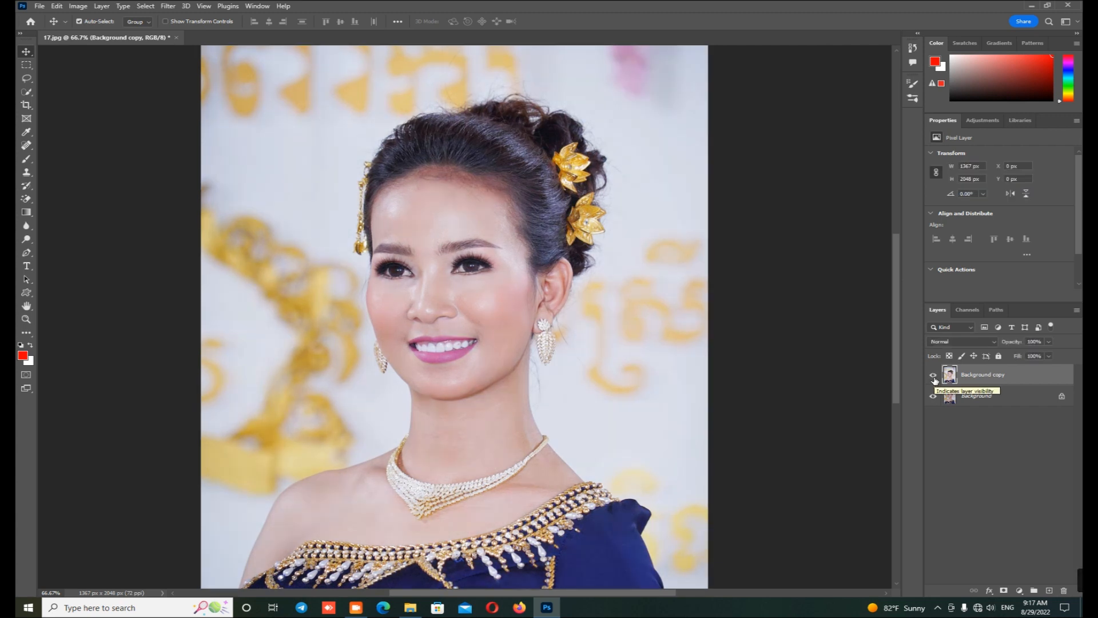
click(934, 376)
click(934, 377)
Step: Select the mouth along the outer lip edge with the Lasso tool, using a 5 px feather
key(ctrl+1)
key(ctrl+plus)
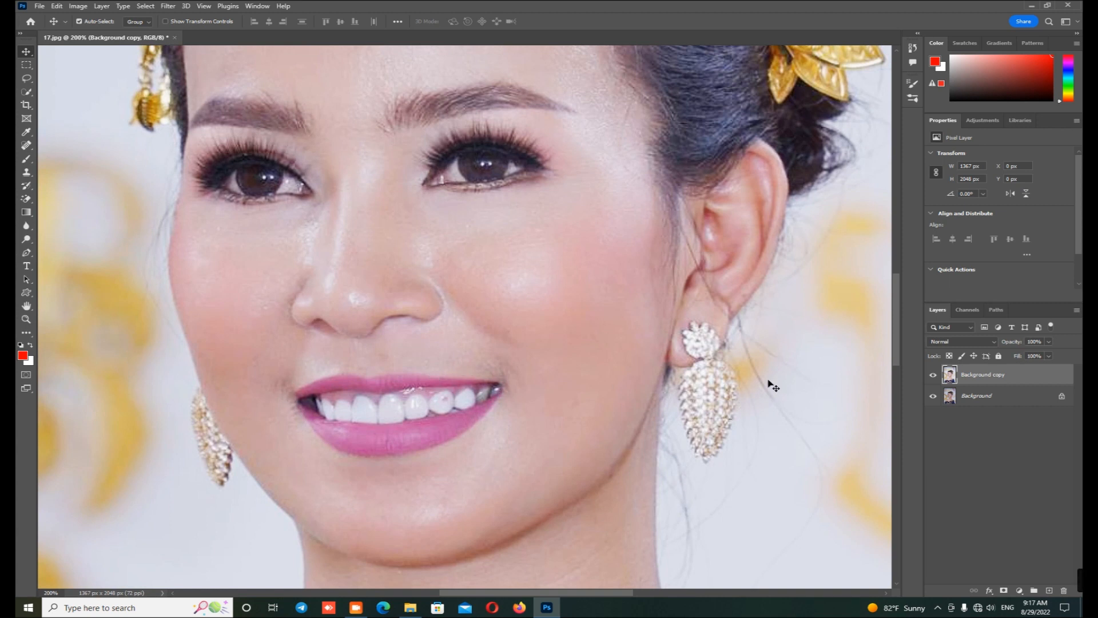
click(26, 78)
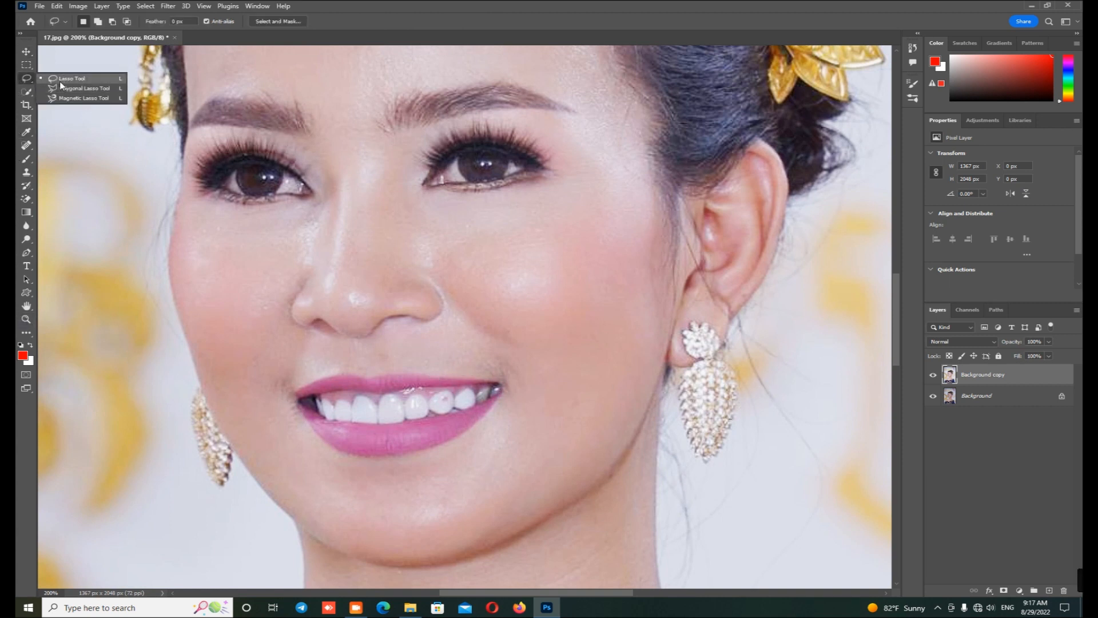
click(53, 81)
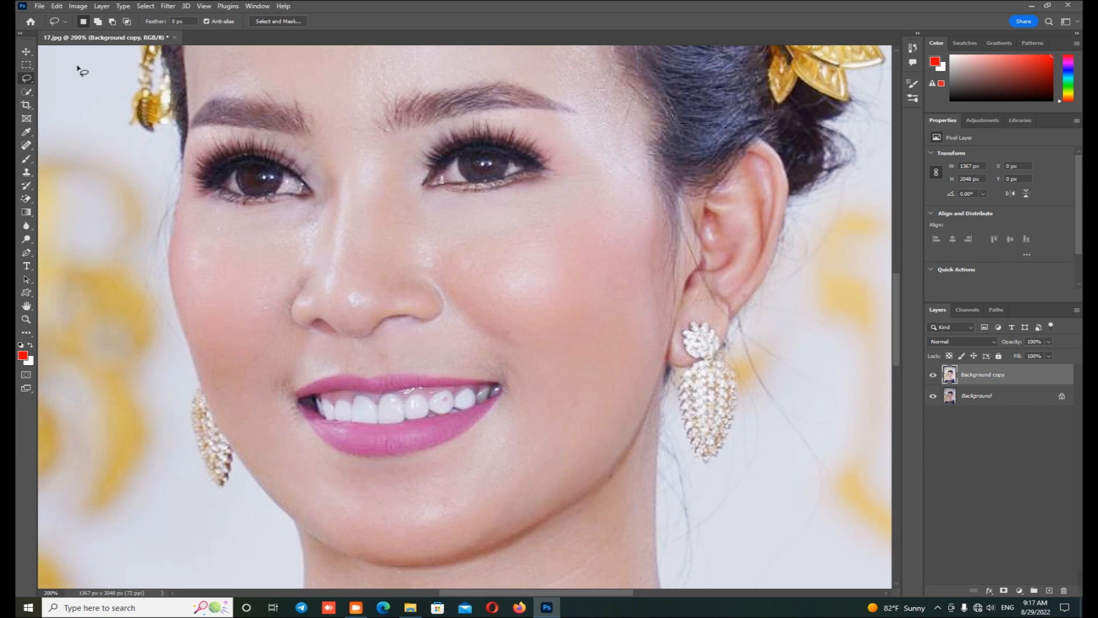
drag(192, 21, 169, 21)
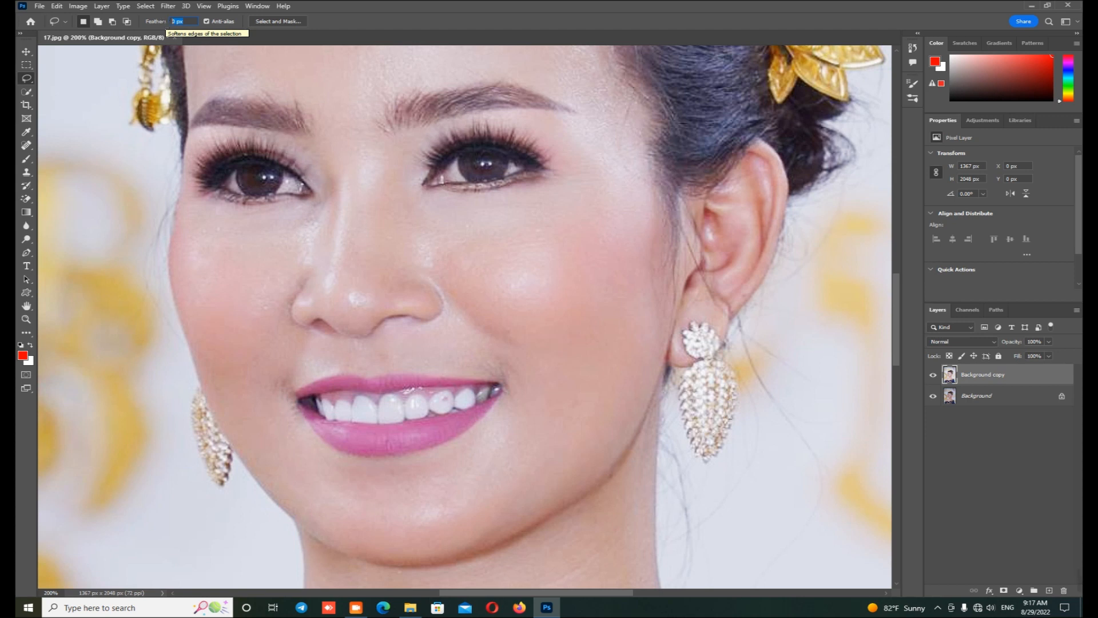
text(5)
key(Return)
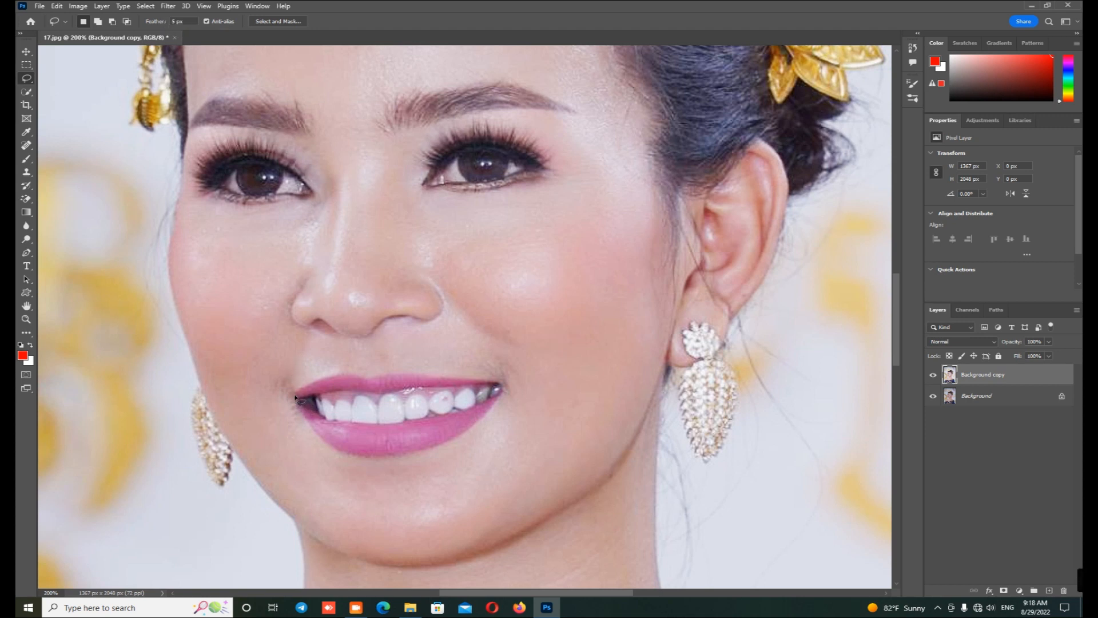
mouse_move(324, 382)
mouse_down()
mouse_move(428, 375)
mouse_move(503, 394)
mouse_move(474, 428)
mouse_move(407, 454)
mouse_move(348, 454)
mouse_move(294, 395)
mouse_up()
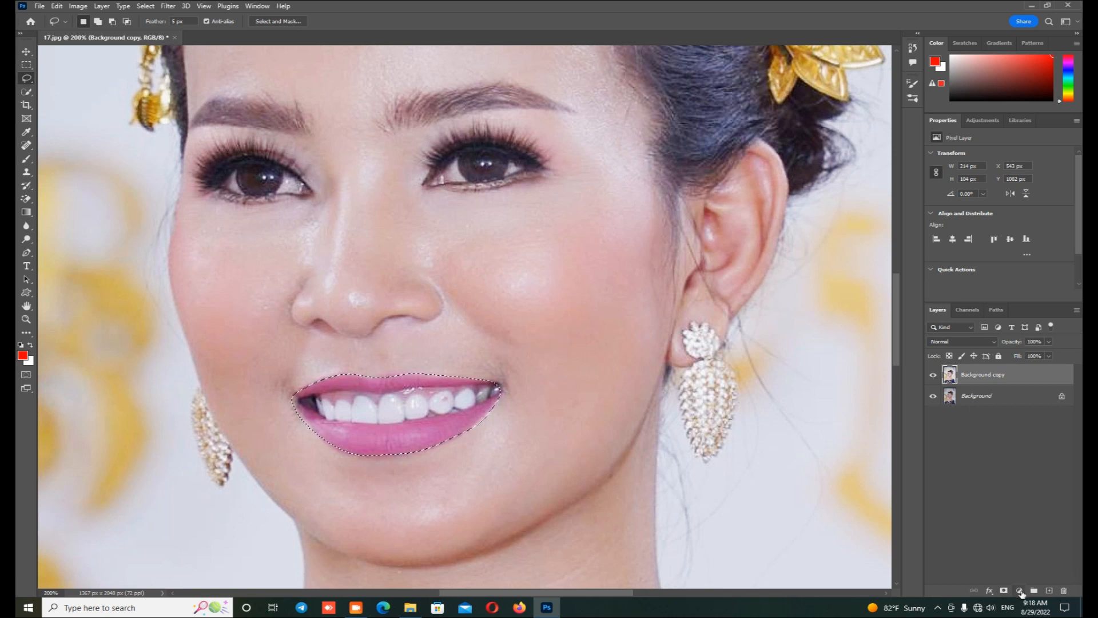
Step: Add a Solid Color fill layer in red ff0000 over the mouth selection, select its mask and set the layer's blend mode to Color
click(1020, 590)
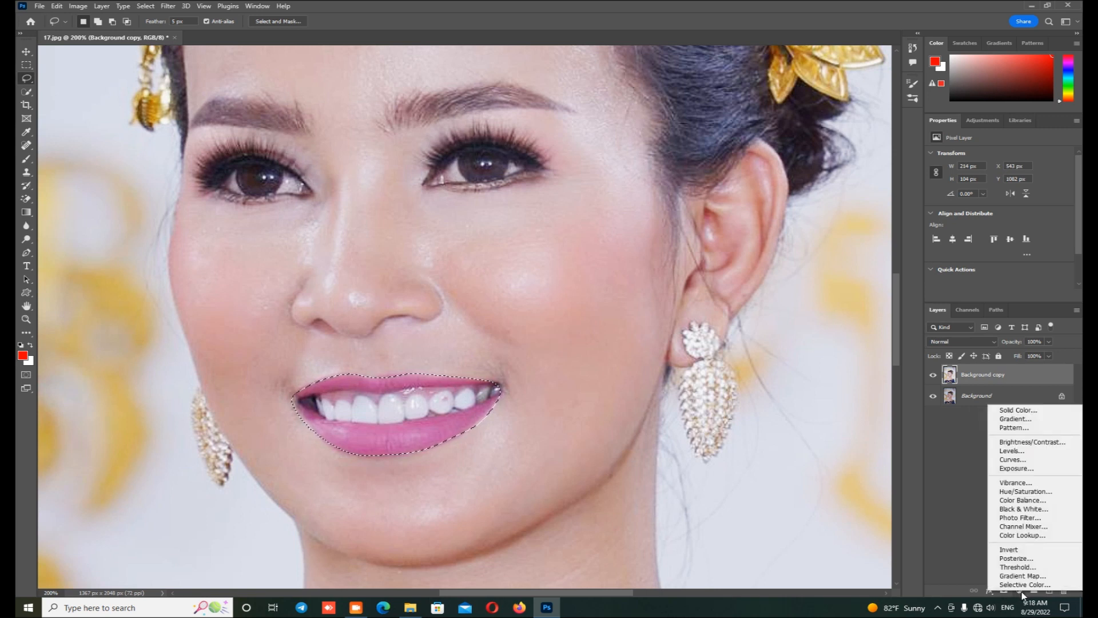
click(1021, 410)
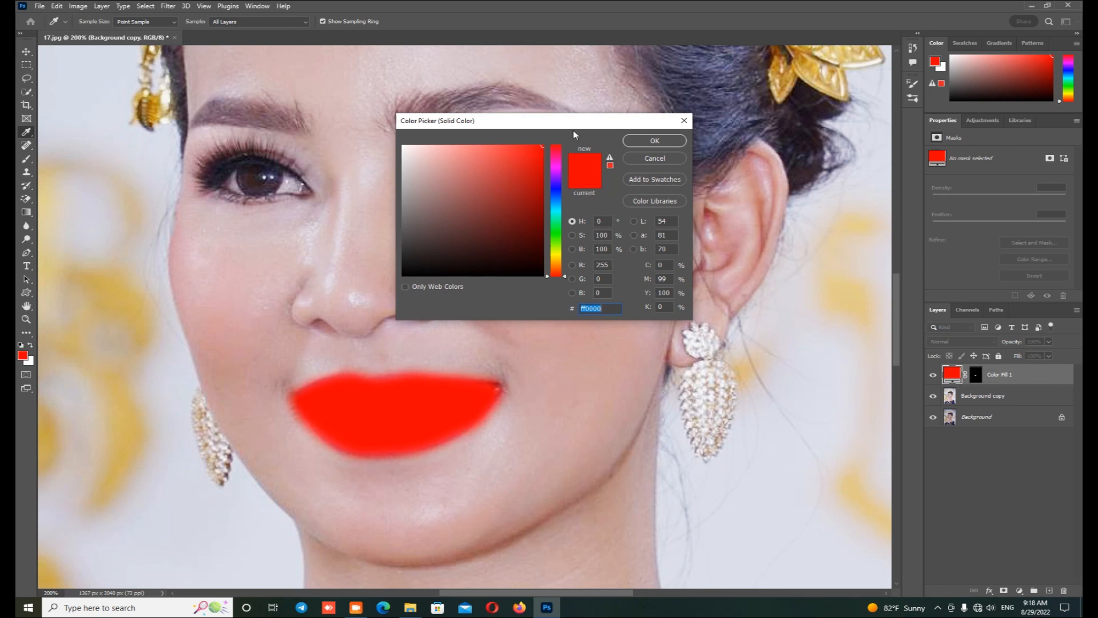
click(643, 142)
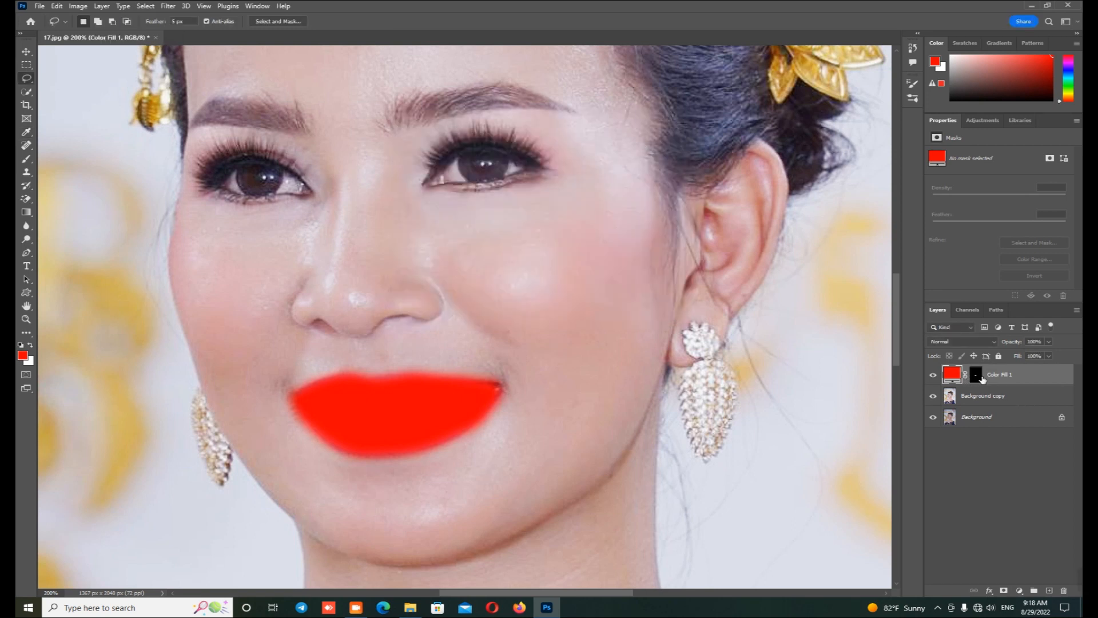
click(976, 375)
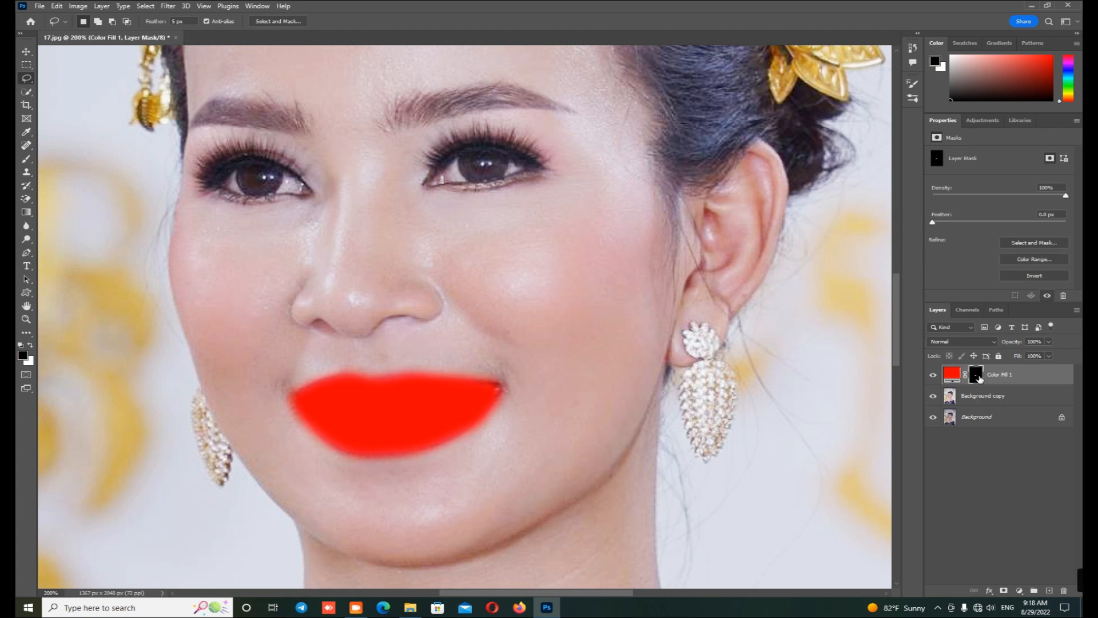
click(962, 343)
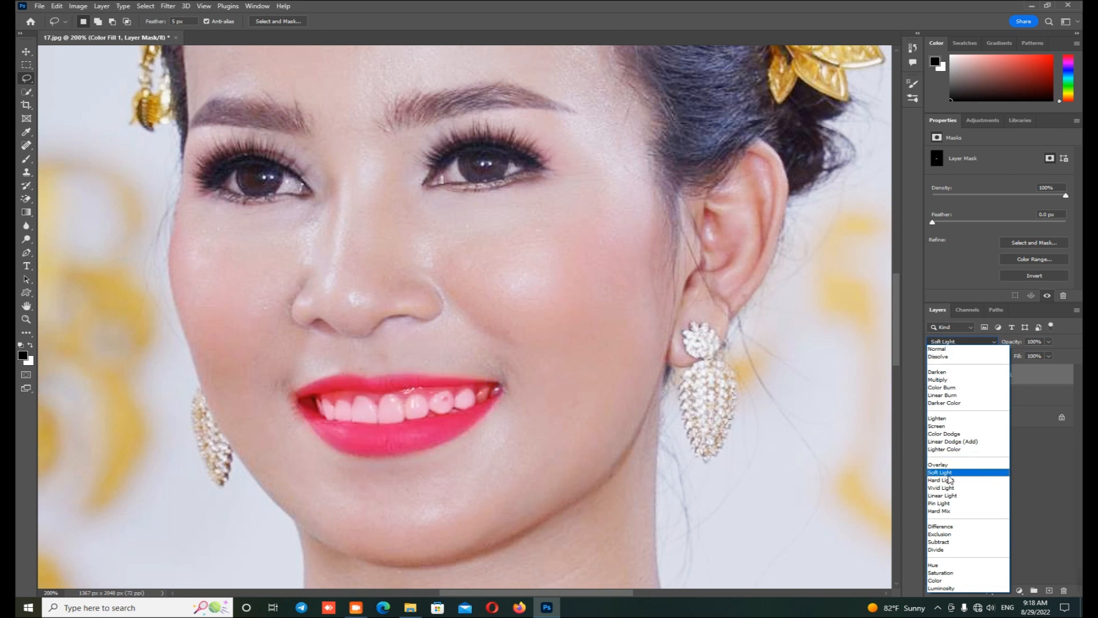
click(941, 583)
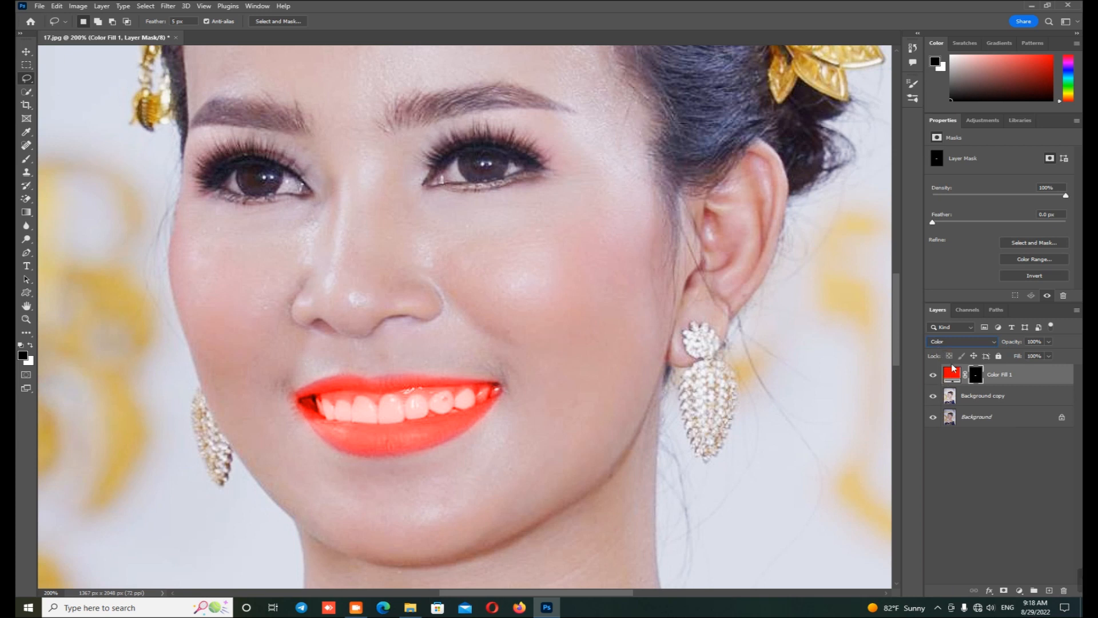
Step: Paint black on the fill layer's mask with a small soft brush to remove the red from the teeth
drag(26, 159, 48, 161)
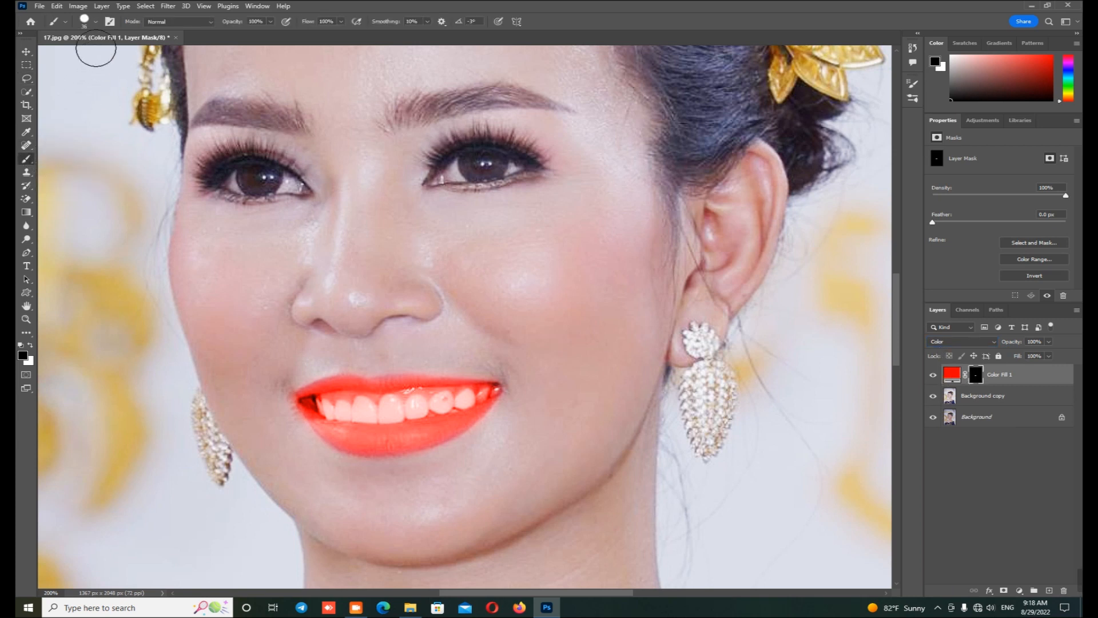
click(95, 22)
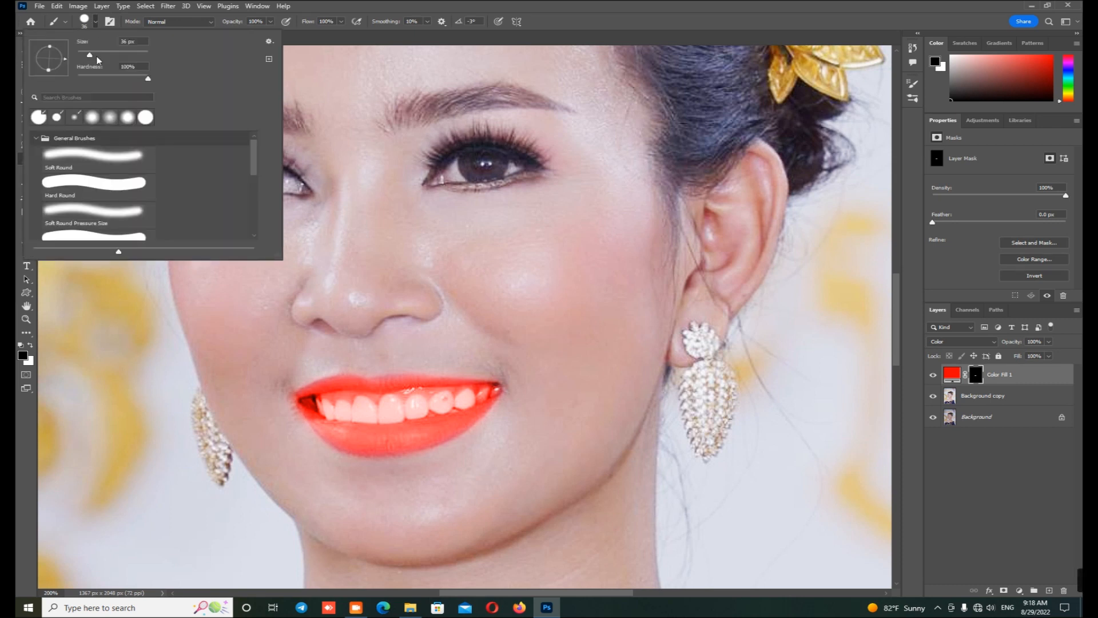
drag(104, 75, 99, 78)
drag(89, 56, 85, 55)
mouse_move(329, 405)
mouse_down()
mouse_move(454, 400)
mouse_move(373, 414)
mouse_move(328, 404)
mouse_up()
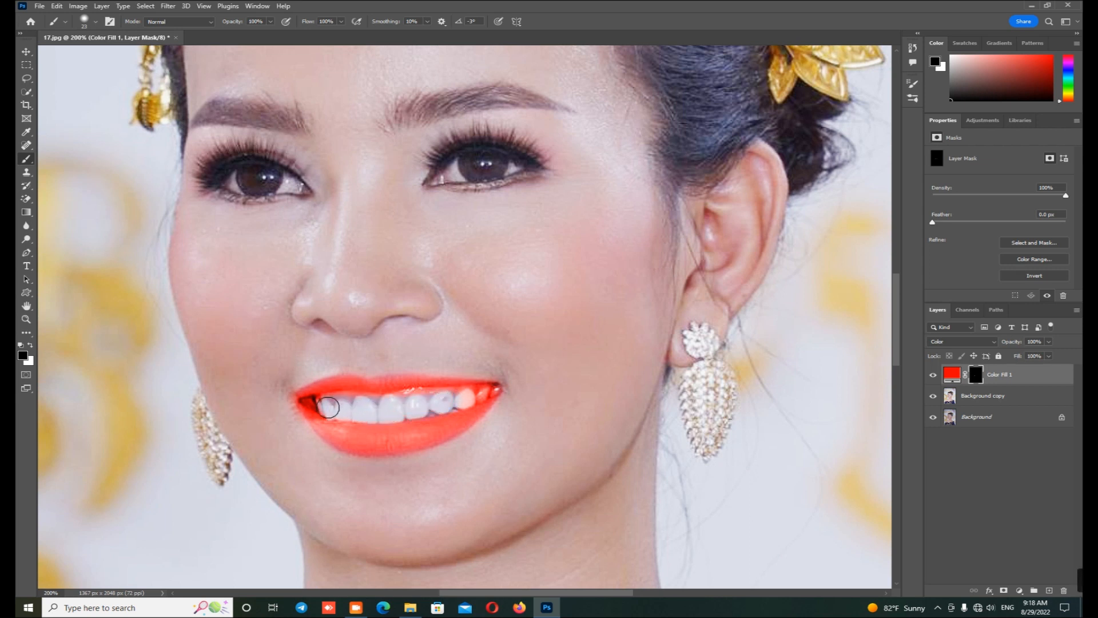
key(bracketleft)
key(bracketleft)
key(bracketleft)
mouse_move(318, 400)
mouse_down()
mouse_move(303, 401)
mouse_move(330, 412)
mouse_up()
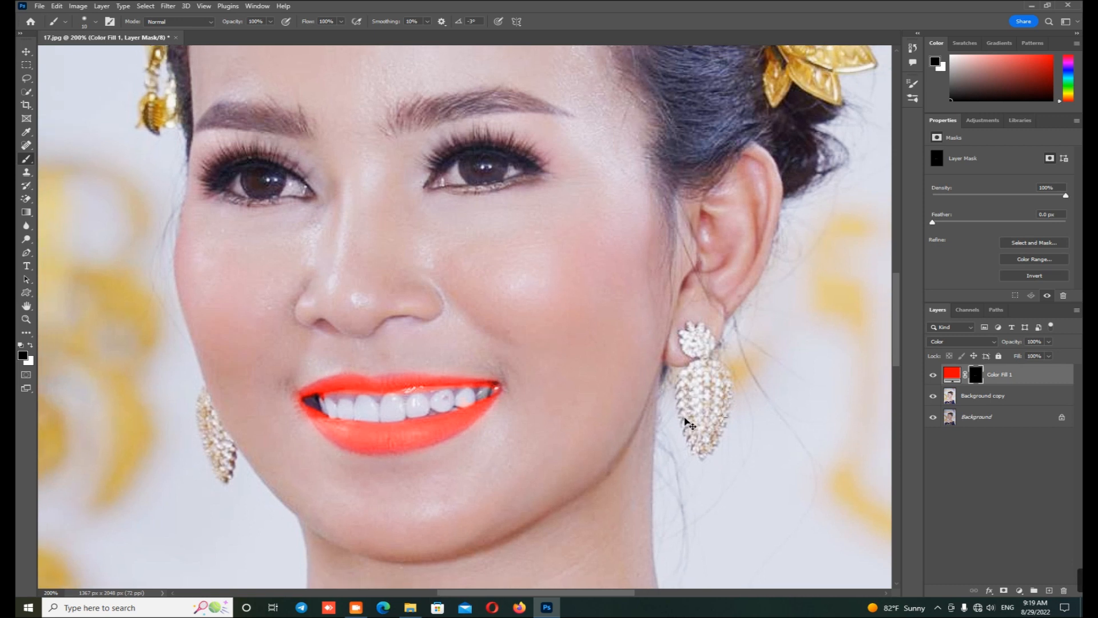
Step: Switch to the Move tool and adjust the fill layer's Blend If ranges for This Layer and Underlying Layer, splitting the sliders for soft transitions
key(ctrl+minus)
key(ctrl+minus)
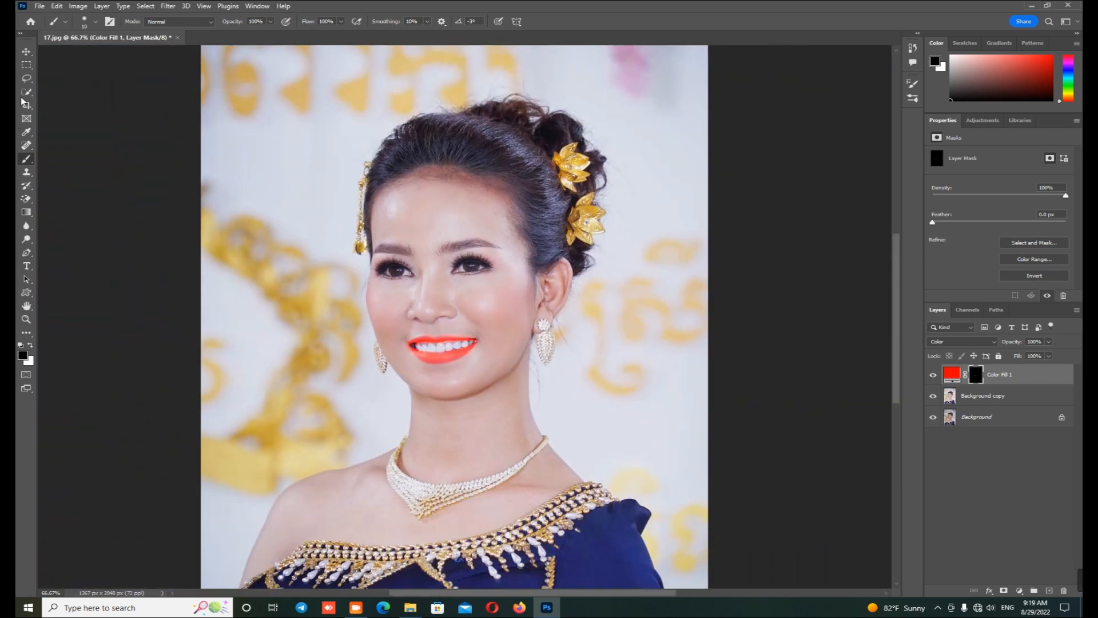
click(25, 52)
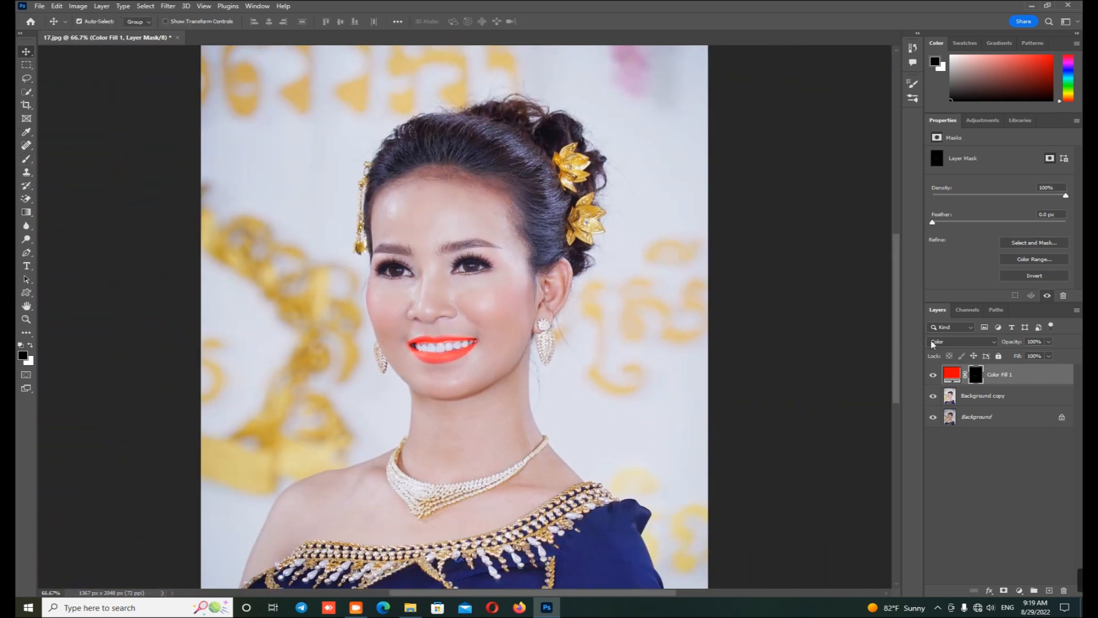
right_click(1010, 377)
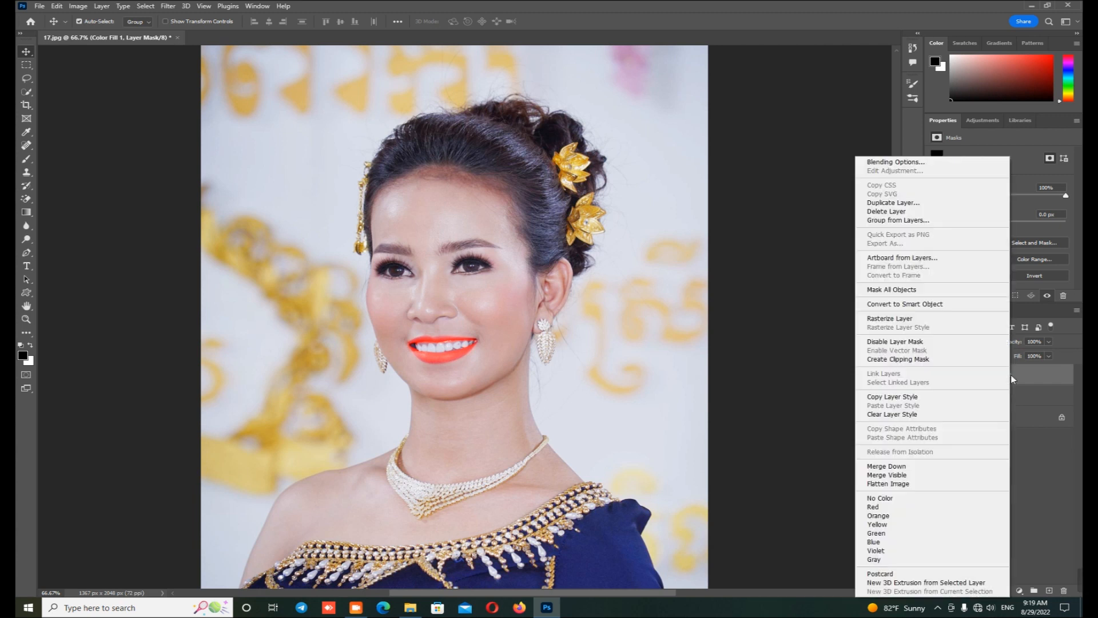
click(908, 163)
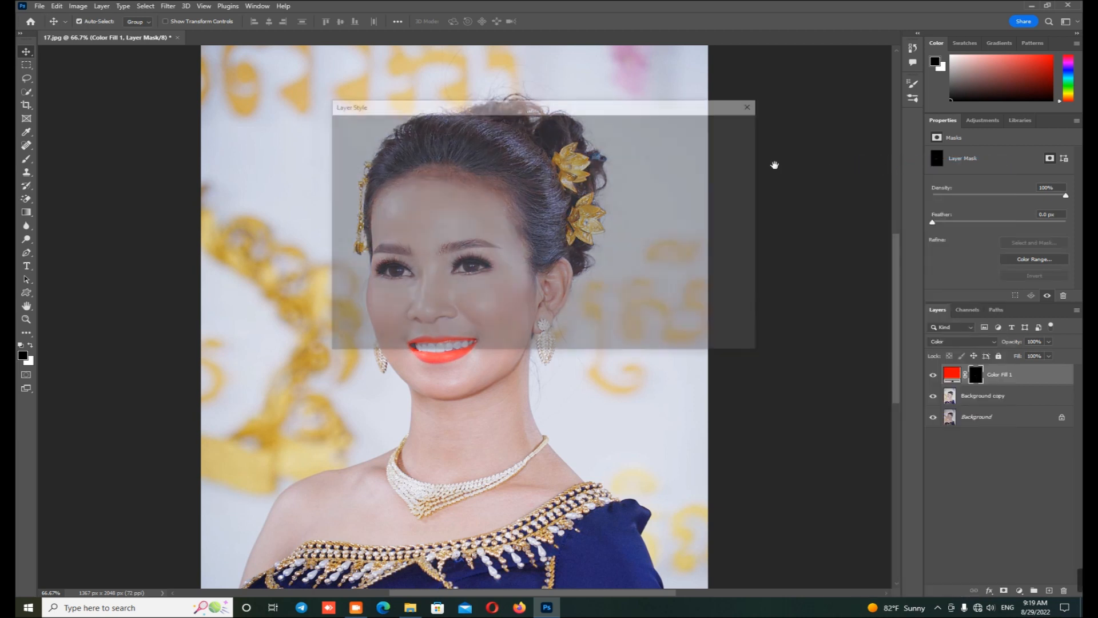
drag(458, 107, 685, 102)
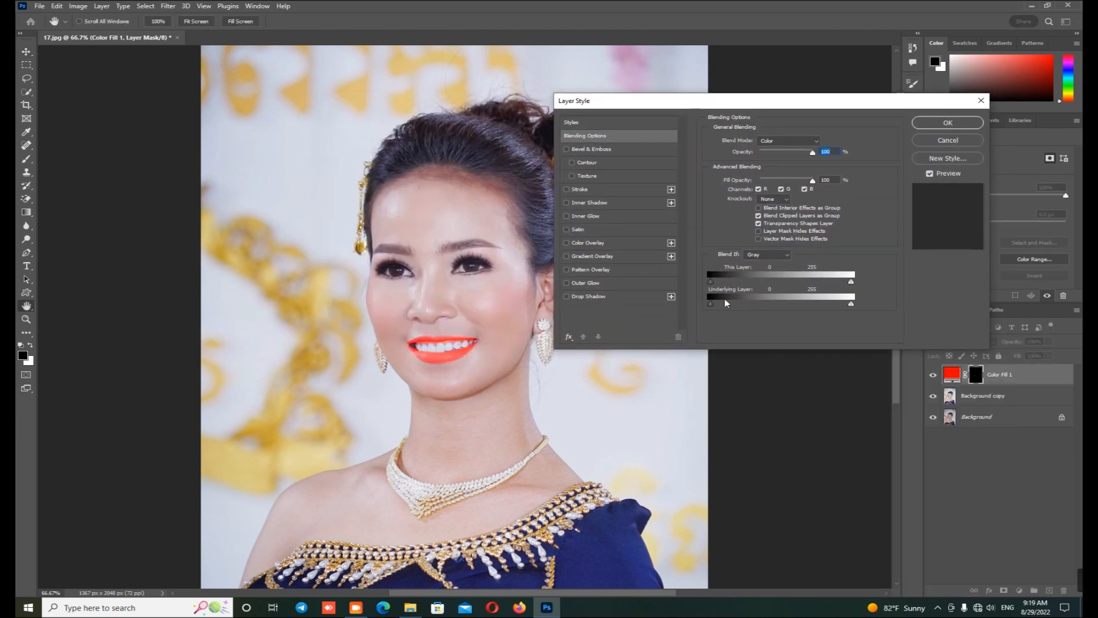
drag(714, 287, 722, 287)
key(alt)
drag(826, 282, 814, 282)
drag(736, 282, 745, 283)
drag(724, 305, 734, 308)
drag(836, 303, 825, 307)
click(940, 125)
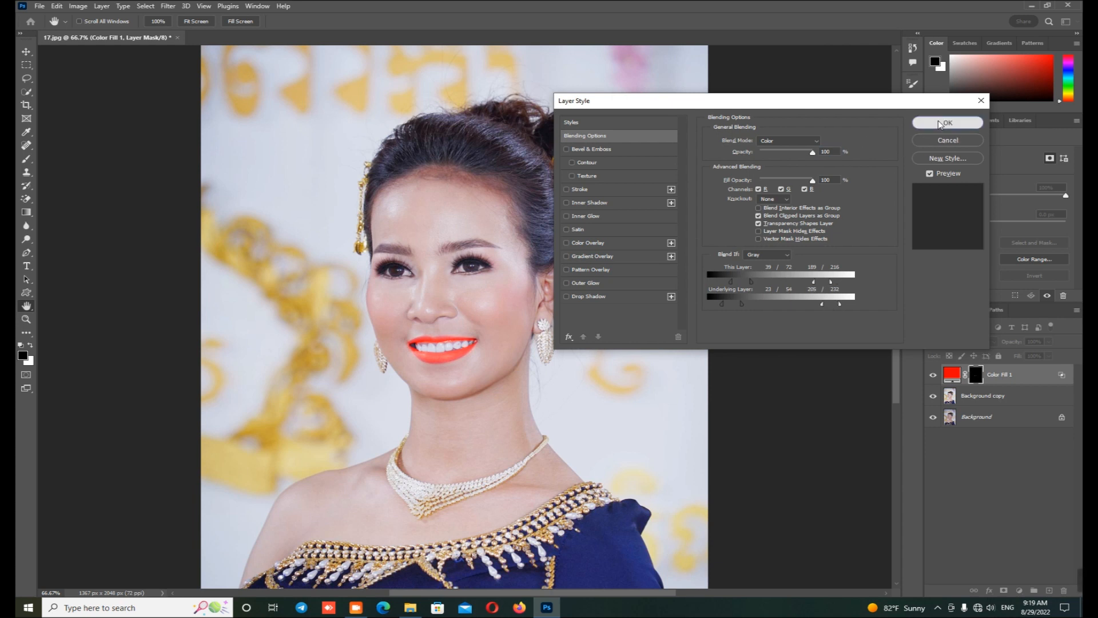
Step: Try dark red, magenta and blue hues for the lip fill colour, and settle on a bright red at hue 0
double_click(953, 375)
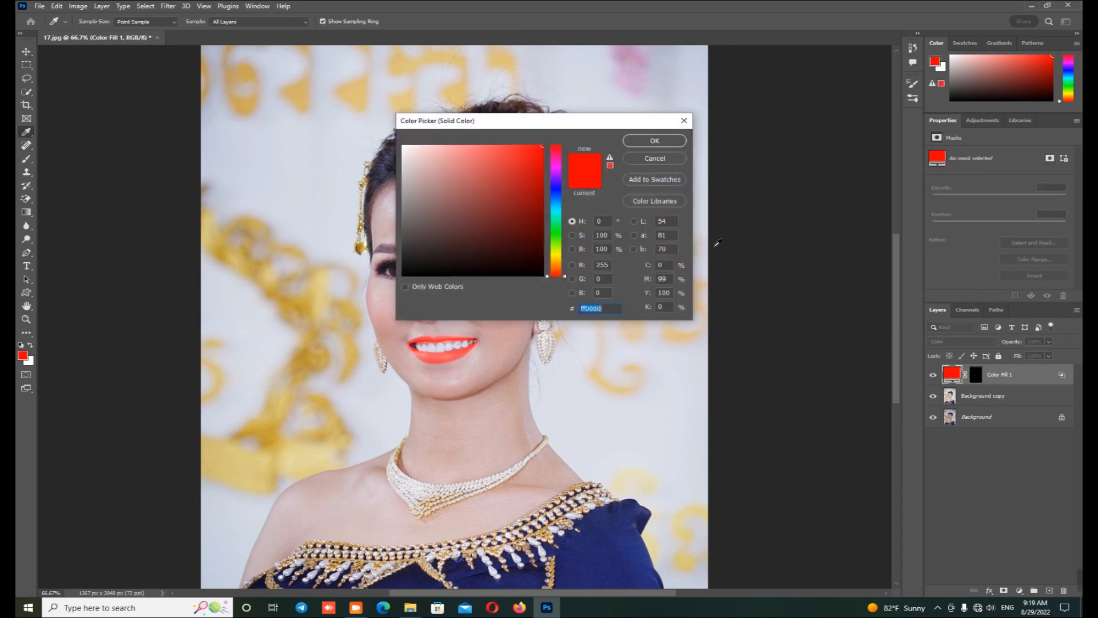
drag(564, 118, 713, 136)
drag(688, 182, 689, 198)
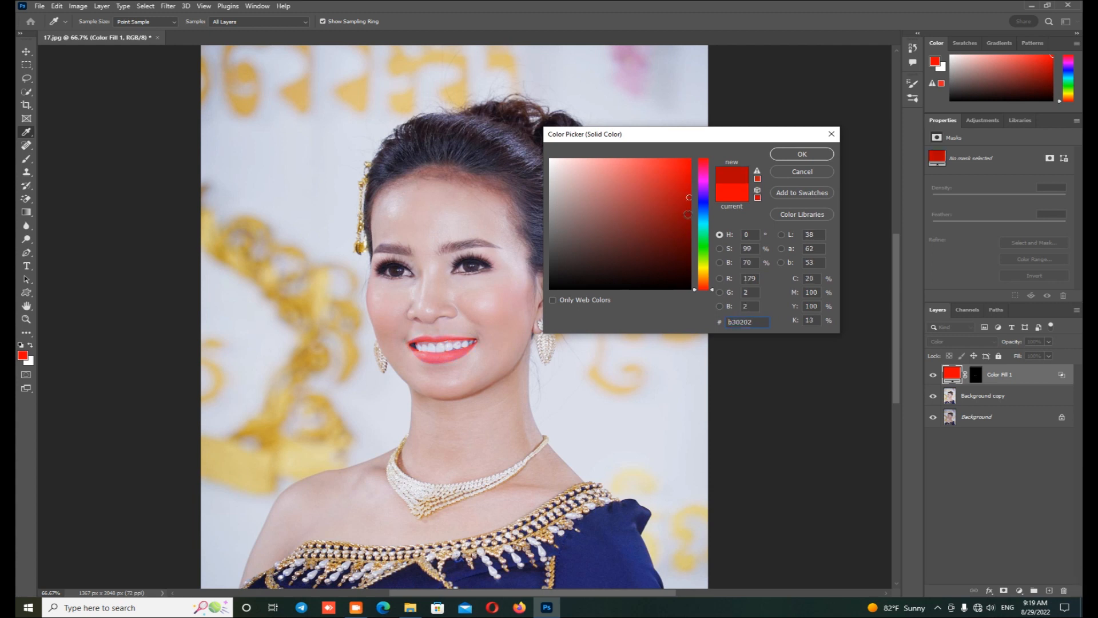
click(705, 202)
click(706, 186)
click(707, 160)
click(704, 175)
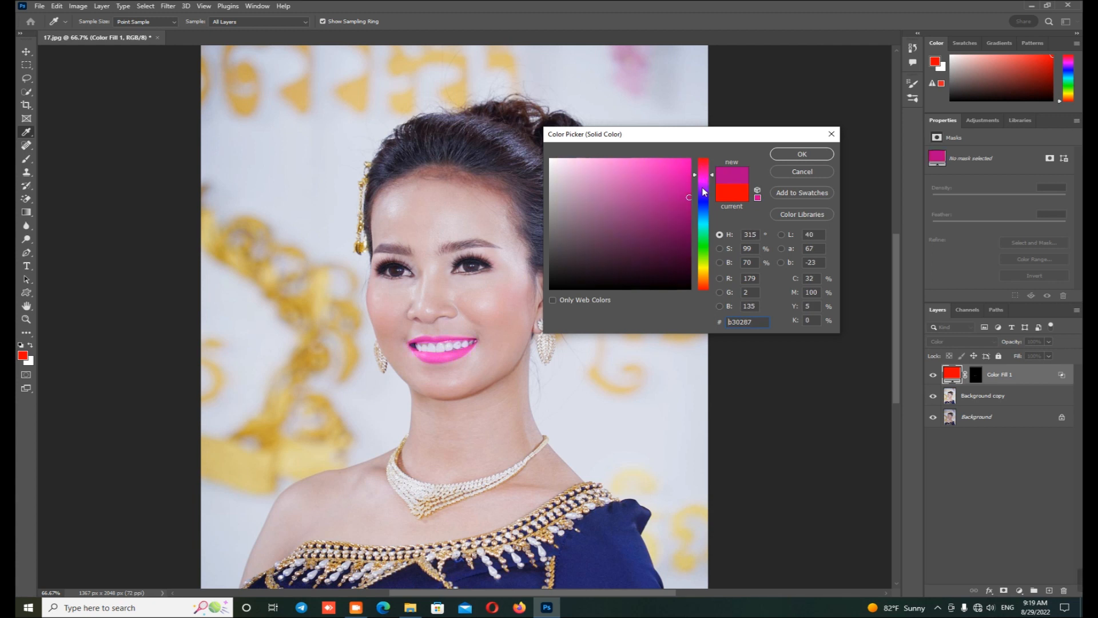
click(700, 200)
click(703, 184)
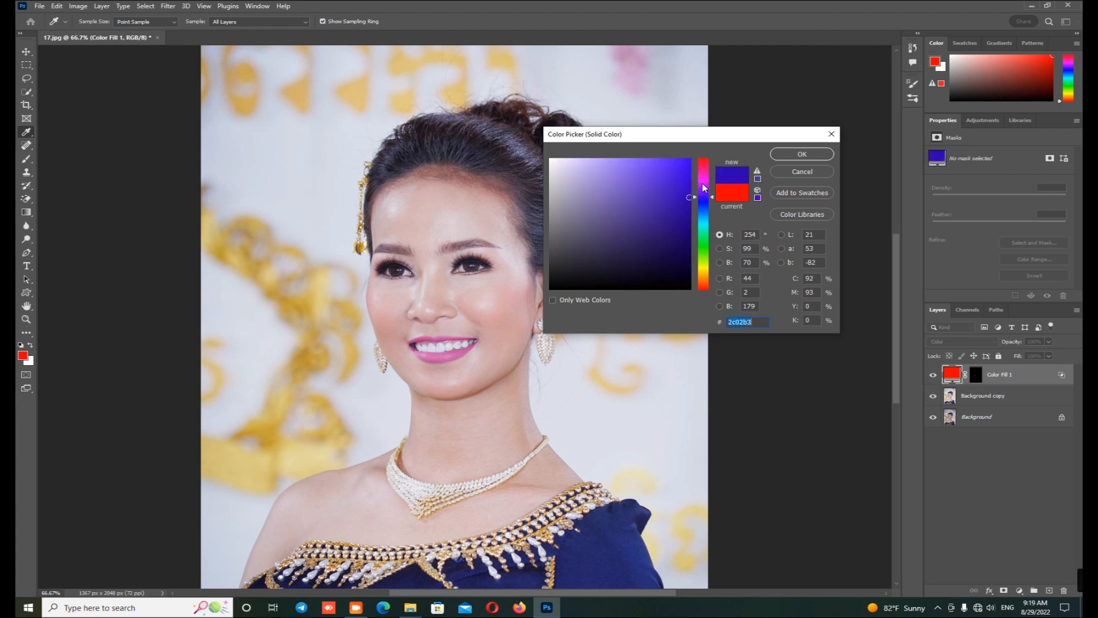
click(707, 160)
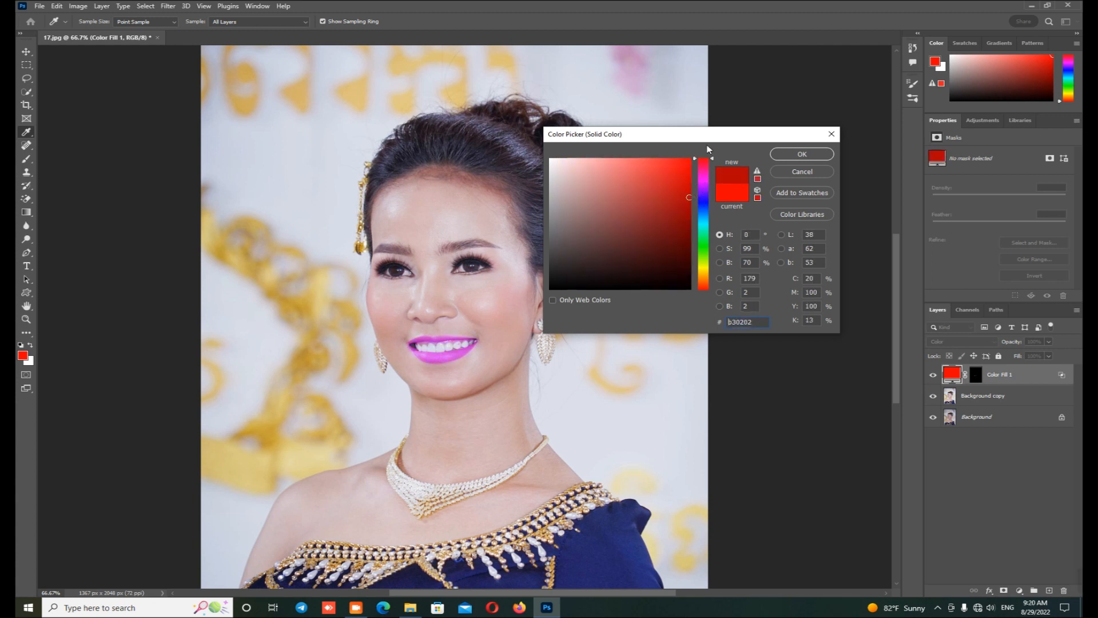
click(684, 184)
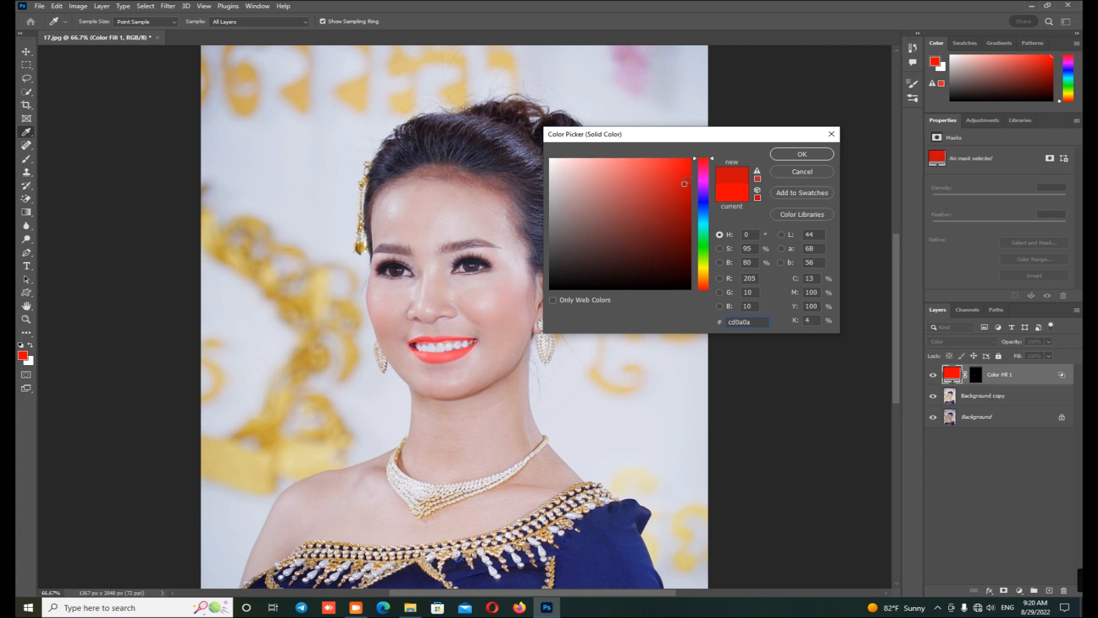
click(689, 171)
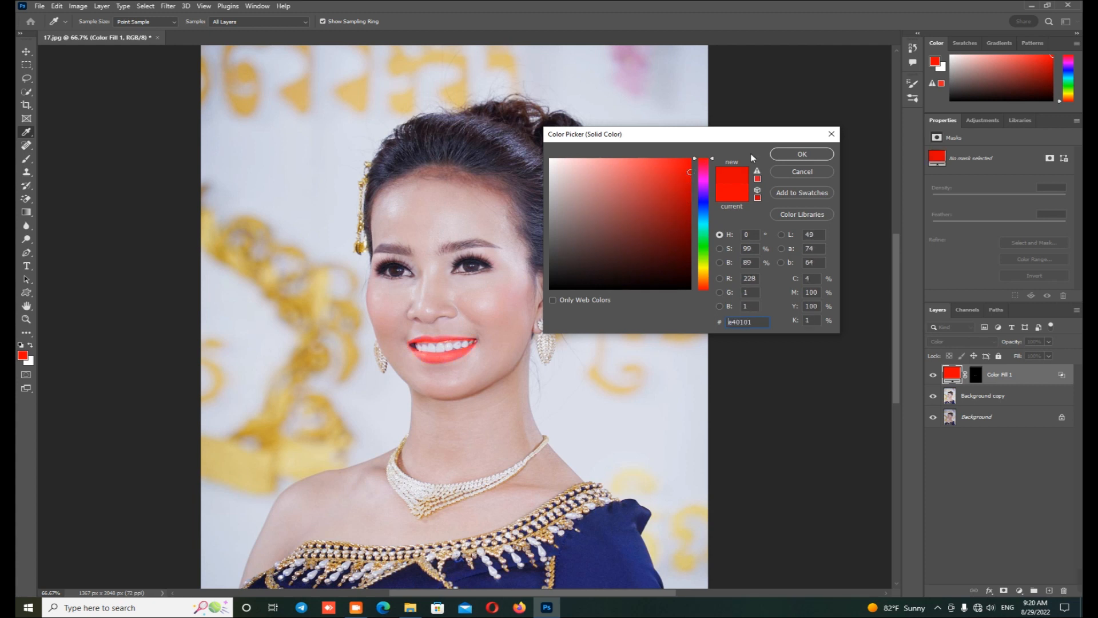
click(801, 155)
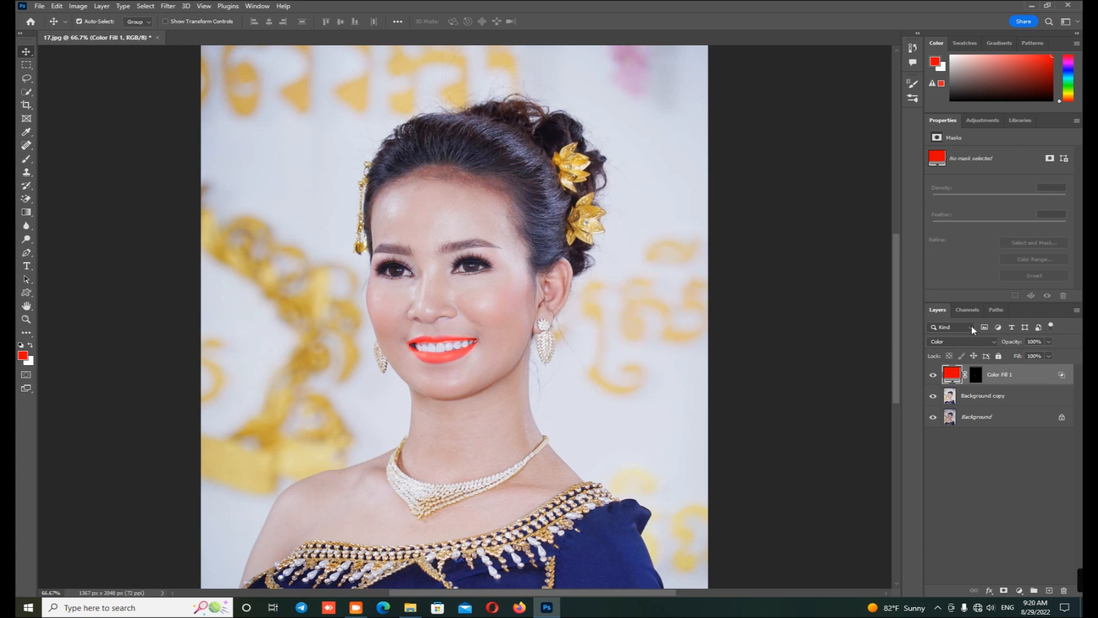
Step: Reduce the lip fill layer's opacity to 50% and compare the lips with the layer hidden and shown, leaving it shown
click(1039, 341)
text(5)
click(933, 375)
click(933, 374)
click(933, 374)
click(933, 374)
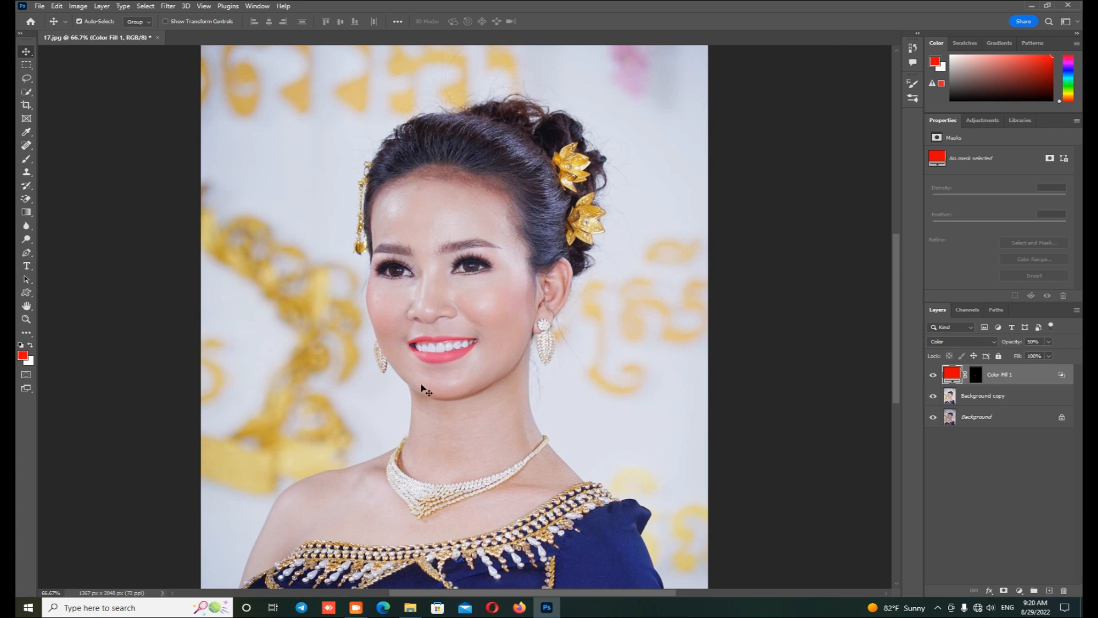
key(ctrl+plus)
key(ctrl+plus)
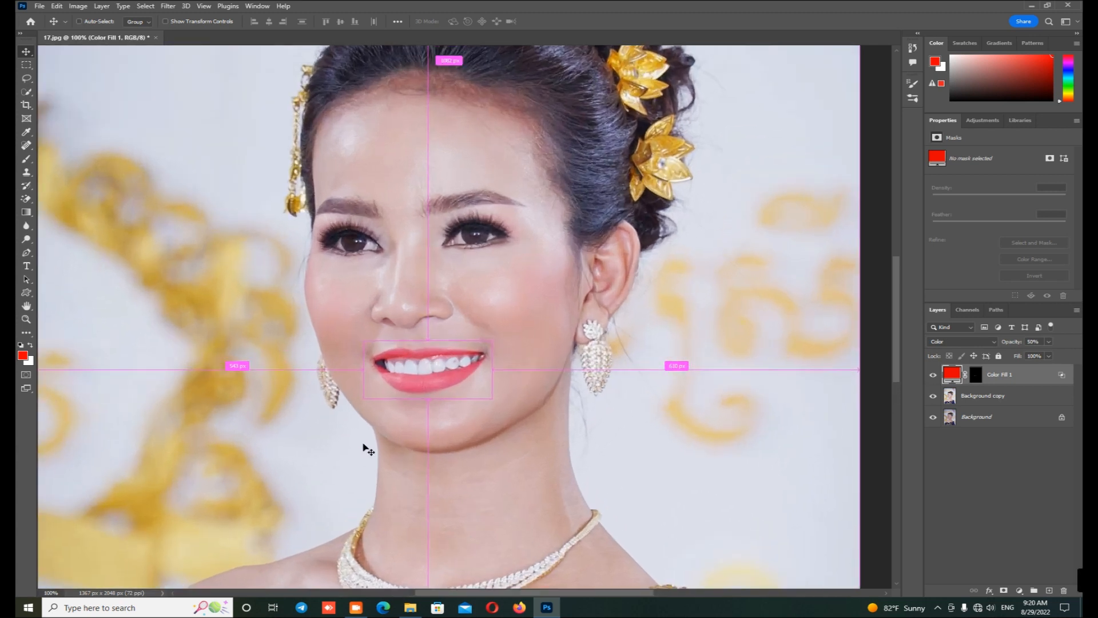
key(ctrl+minus)
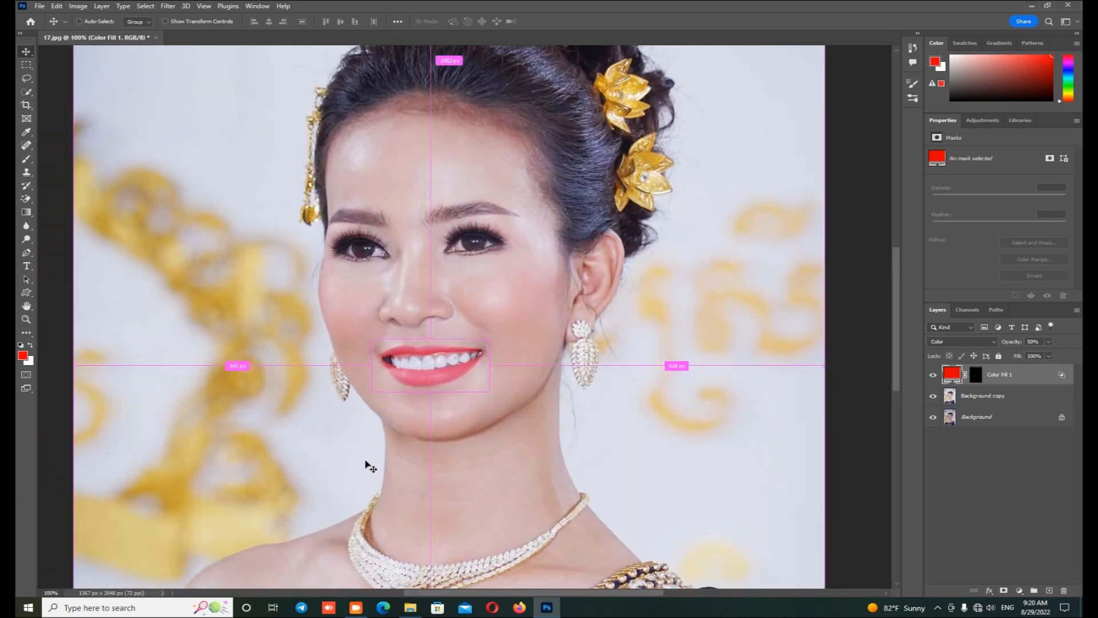
key(ctrl+minus)
key(ctrl+minus)
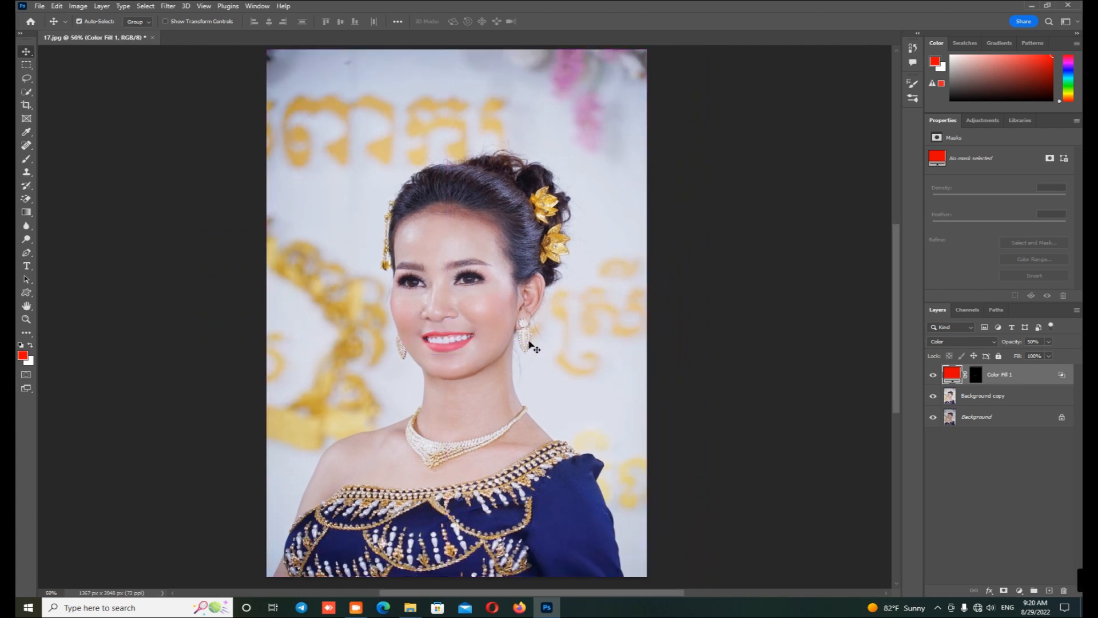